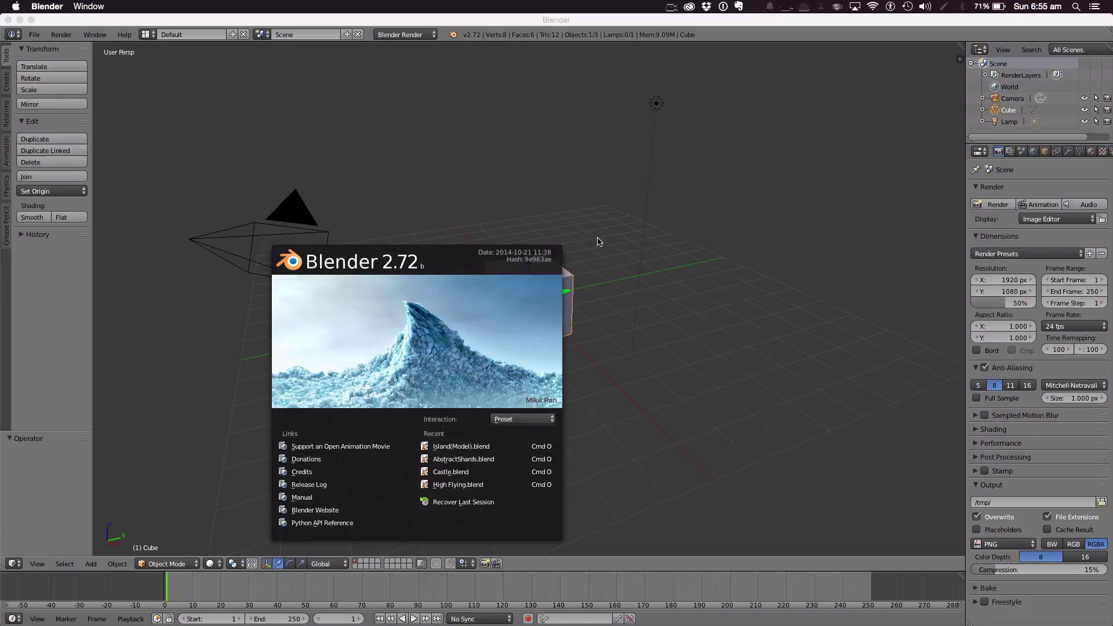
Dismiss the splash, delete the lamp and restore it with undo, then deselect everything.
{"action": "left_click", "coordinate": [594, 236]}
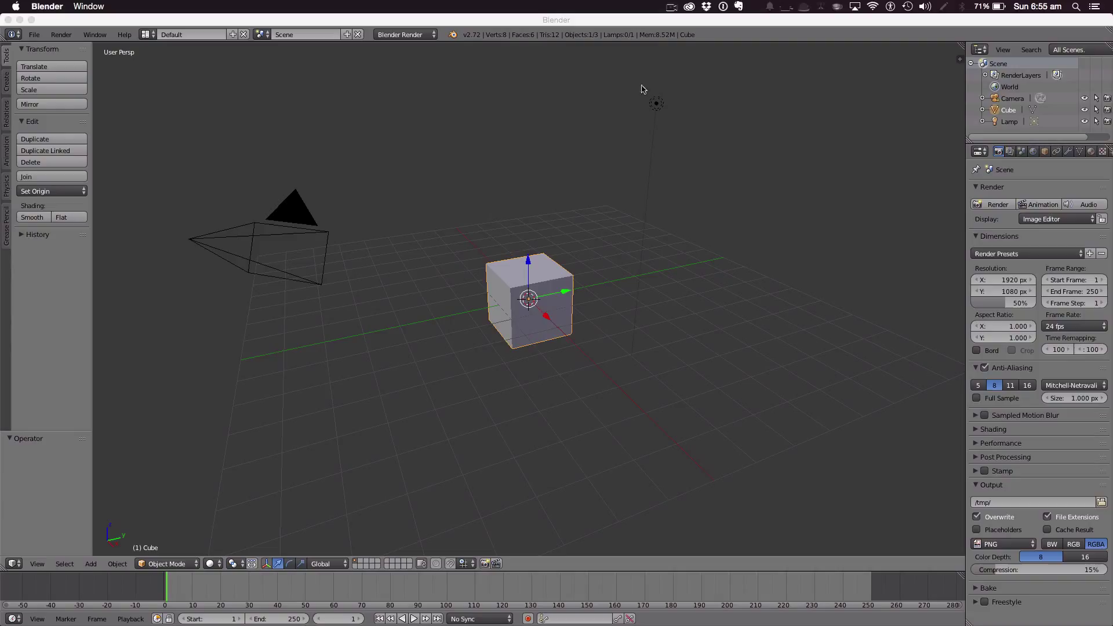
{"action": "right_click", "coordinate": [663, 99]}
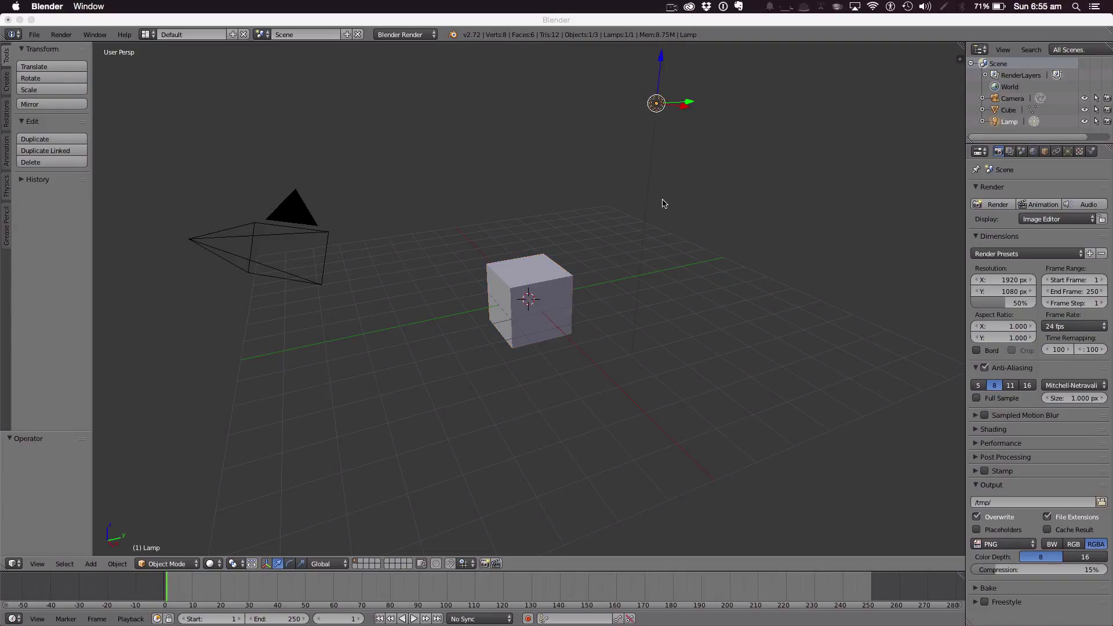
{"action": "key", "text": "x"}
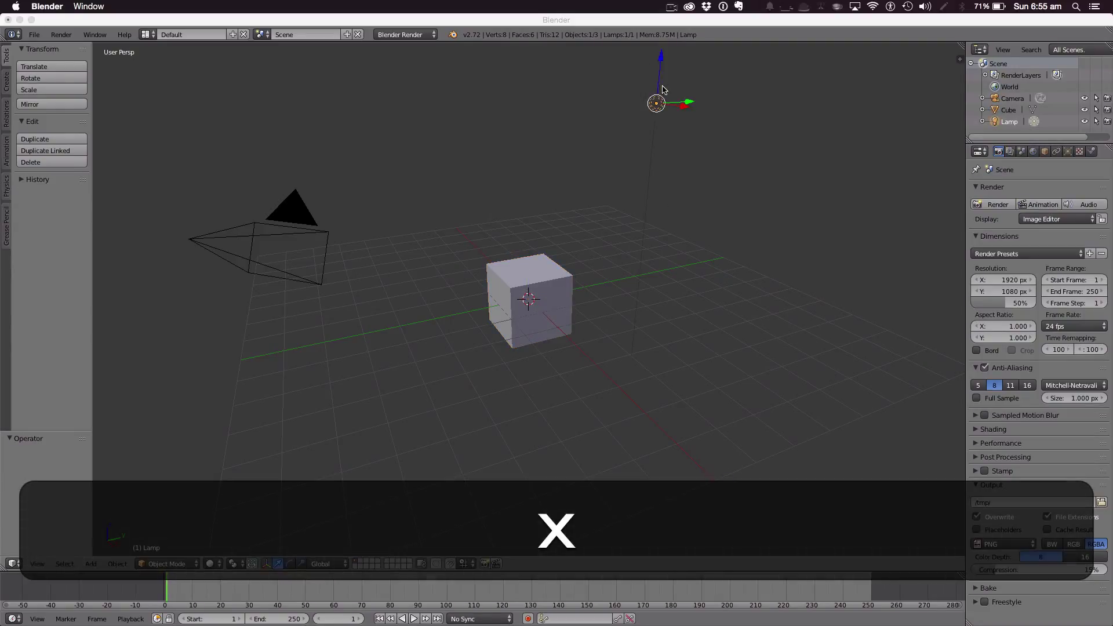
{"action": "key", "text": "x"}
{"action": "left_click", "coordinate": [683, 91]}
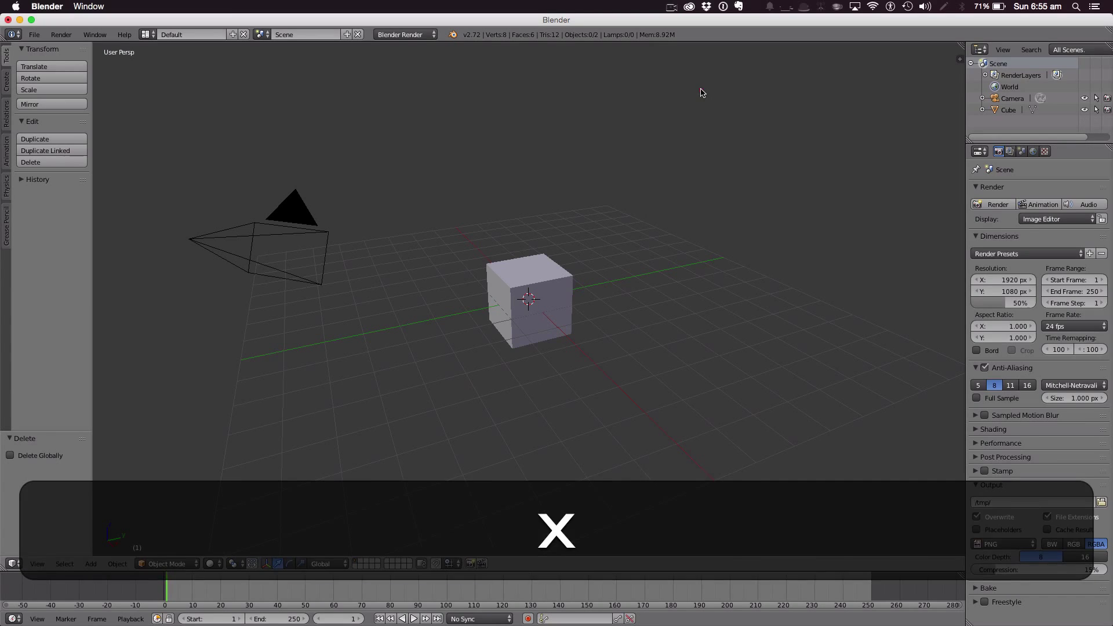
{"action": "key", "text": "super+z"}
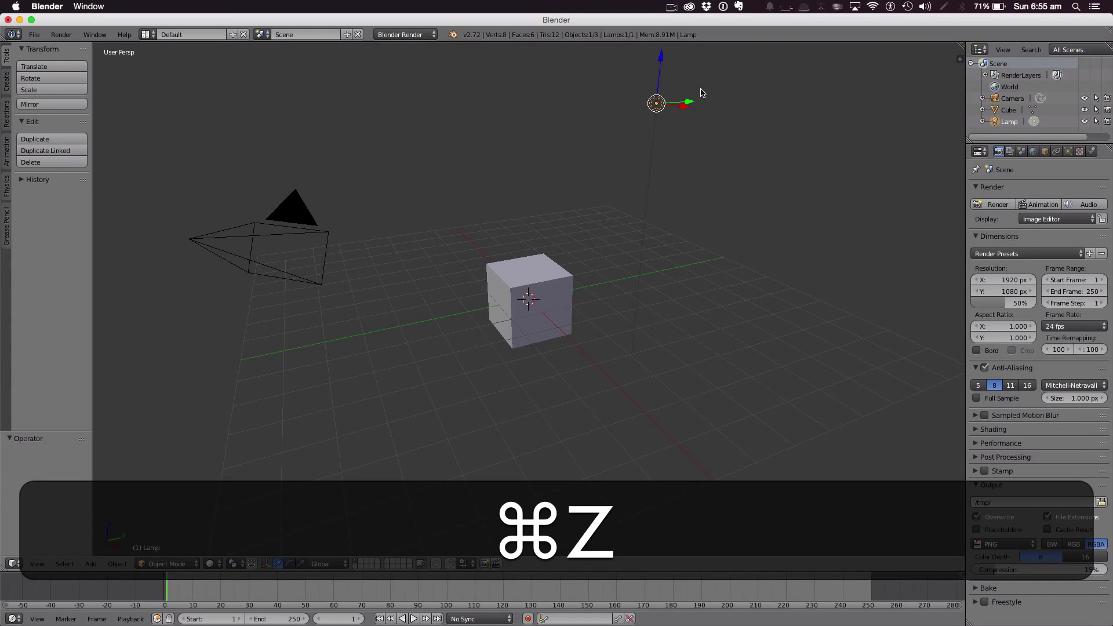
{"action": "key", "text": "a"}
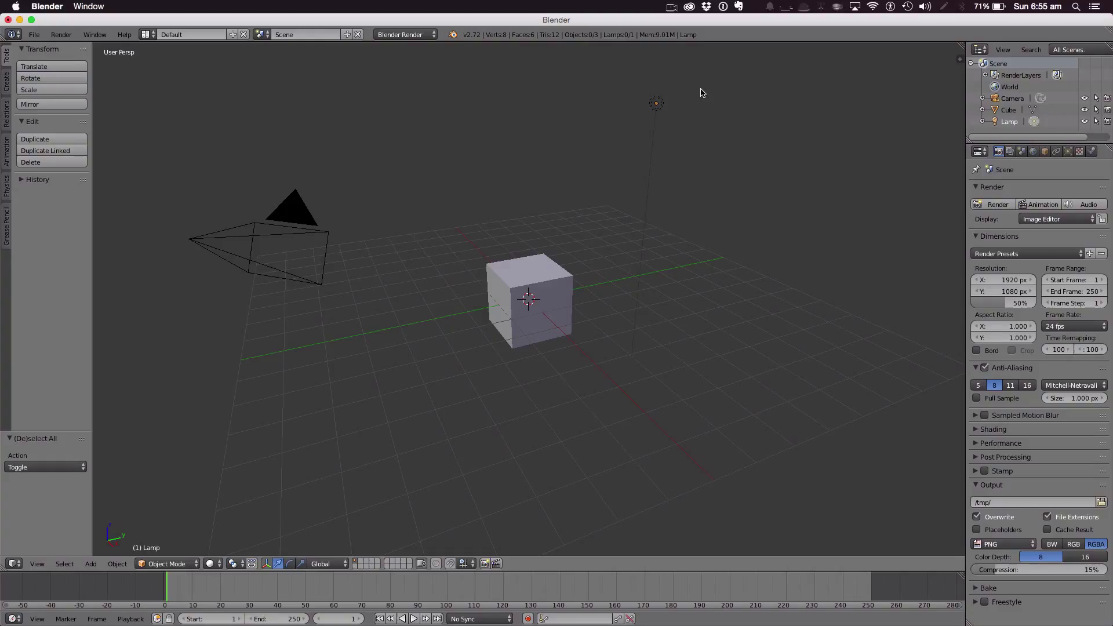
{"action": "right_click", "coordinate": [565, 269]}
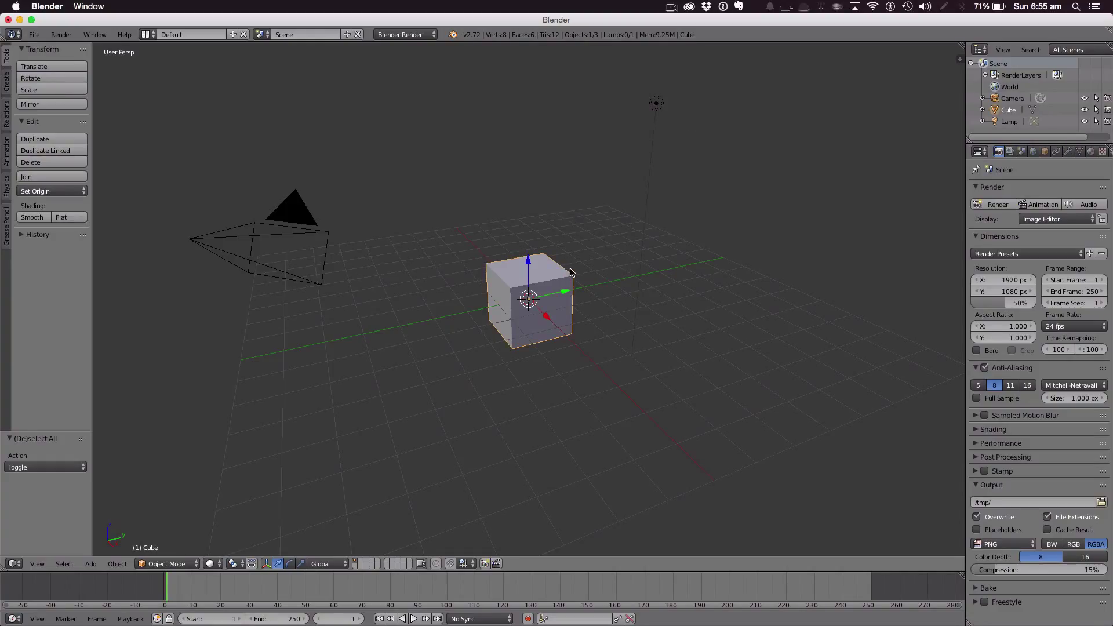
{"action": "key", "text": "s"}
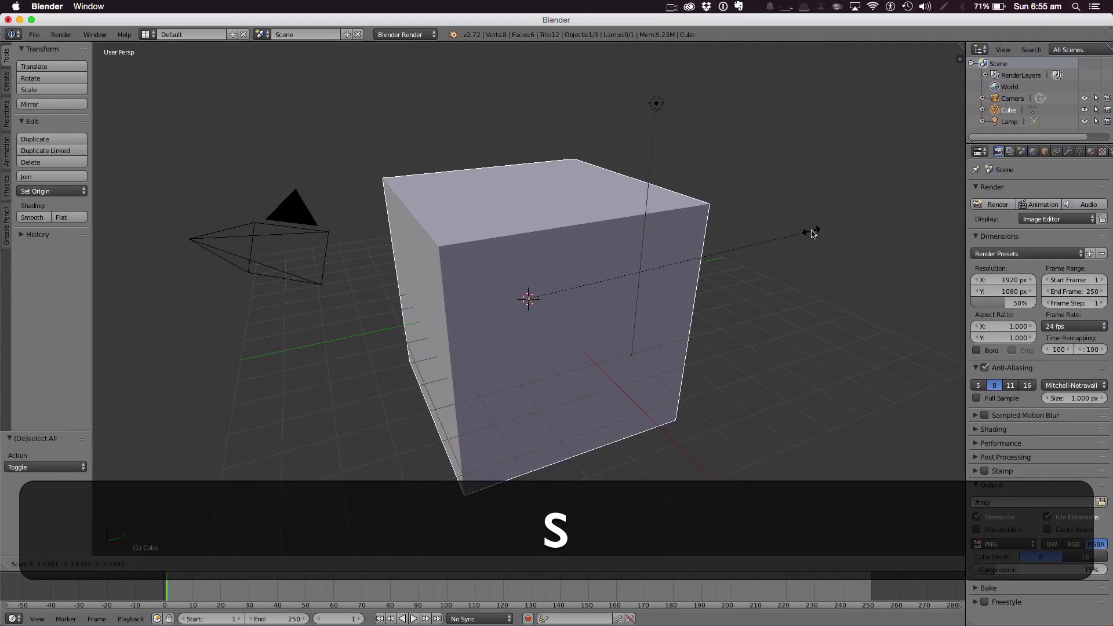
{"action": "left_click", "coordinate": [619, 277]}
{"action": "key", "text": "ctrl+z"}
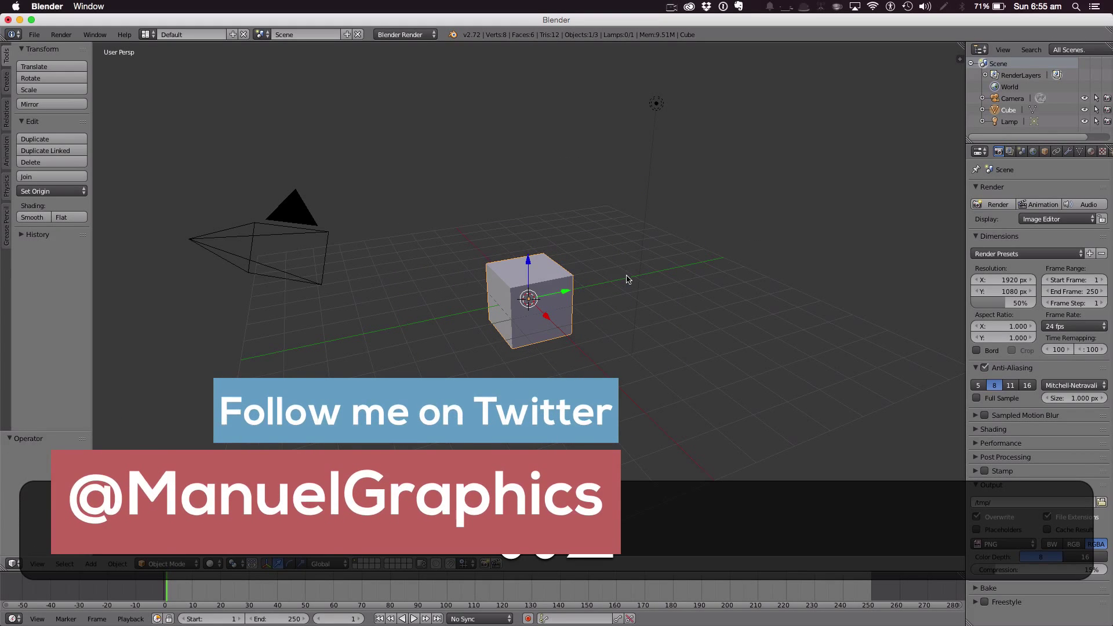
{"action": "key", "text": "r"}
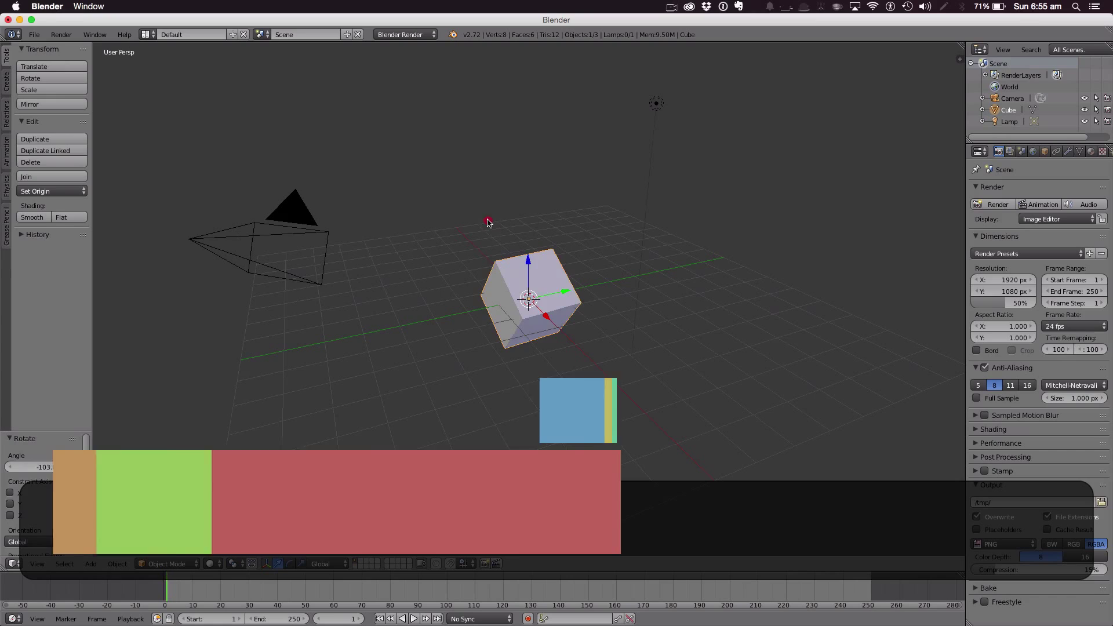
{"action": "left_click", "coordinate": [487, 224]}
{"action": "key", "text": "super+z"}
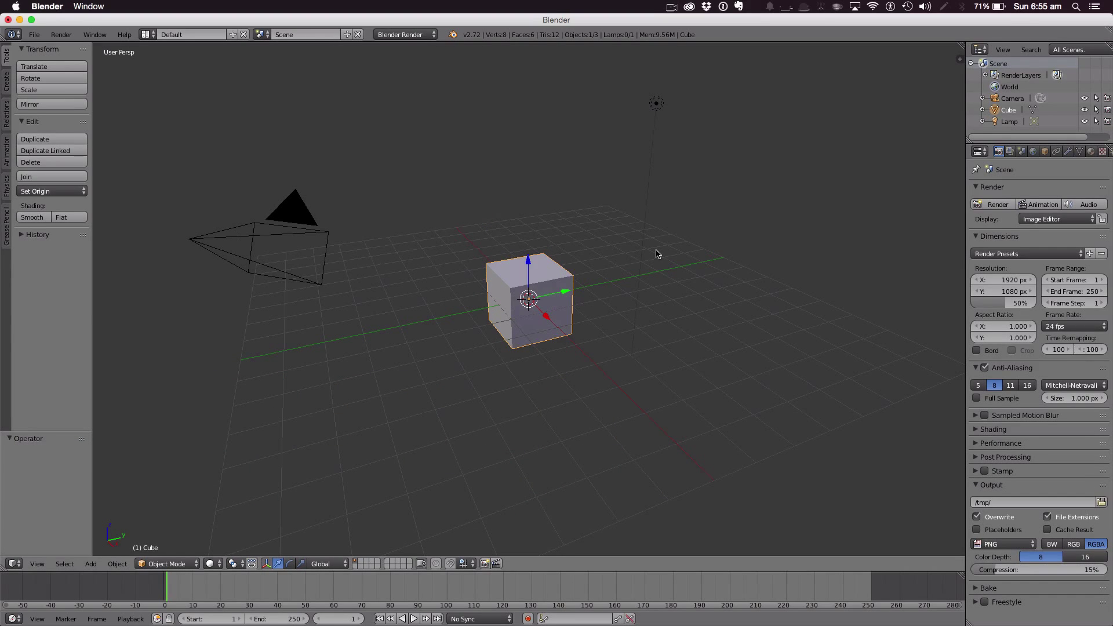
{"action": "key", "text": "s"}
{"action": "key", "text": "z"}
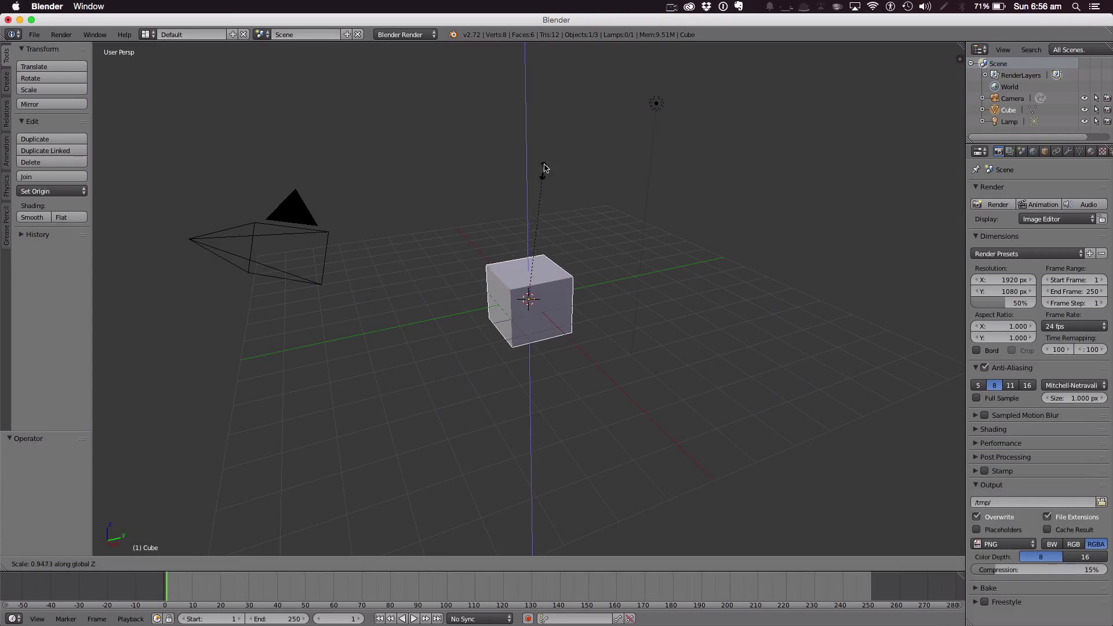
{"action": "left_click", "coordinate": [545, 158]}
{"action": "key", "text": "super+z"}
{"action": "key", "text": "r"}
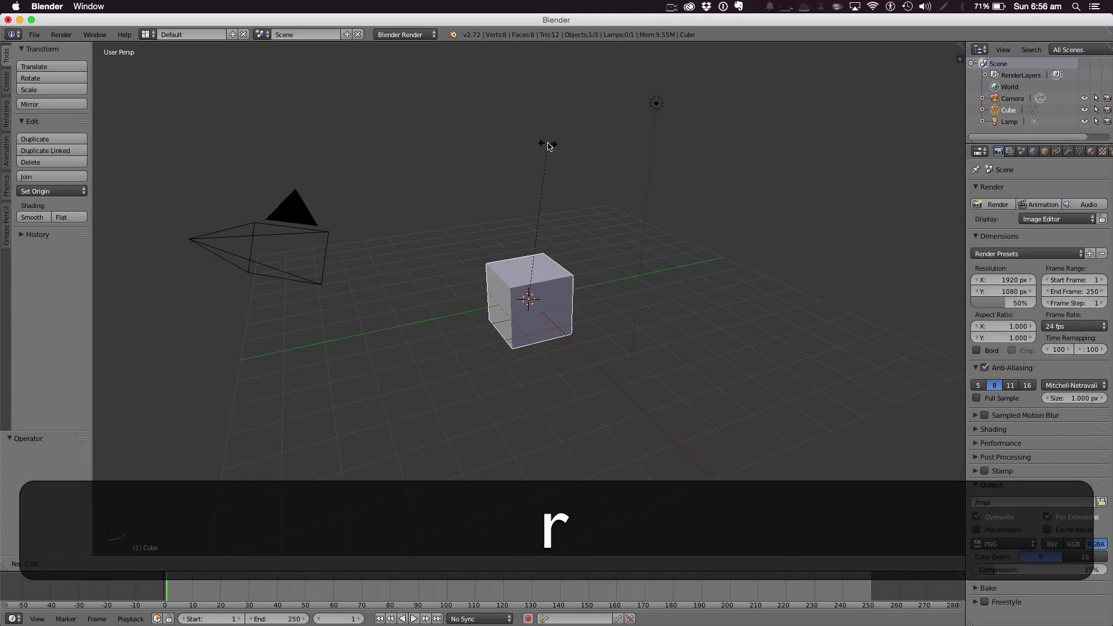
{"action": "key", "text": "x"}
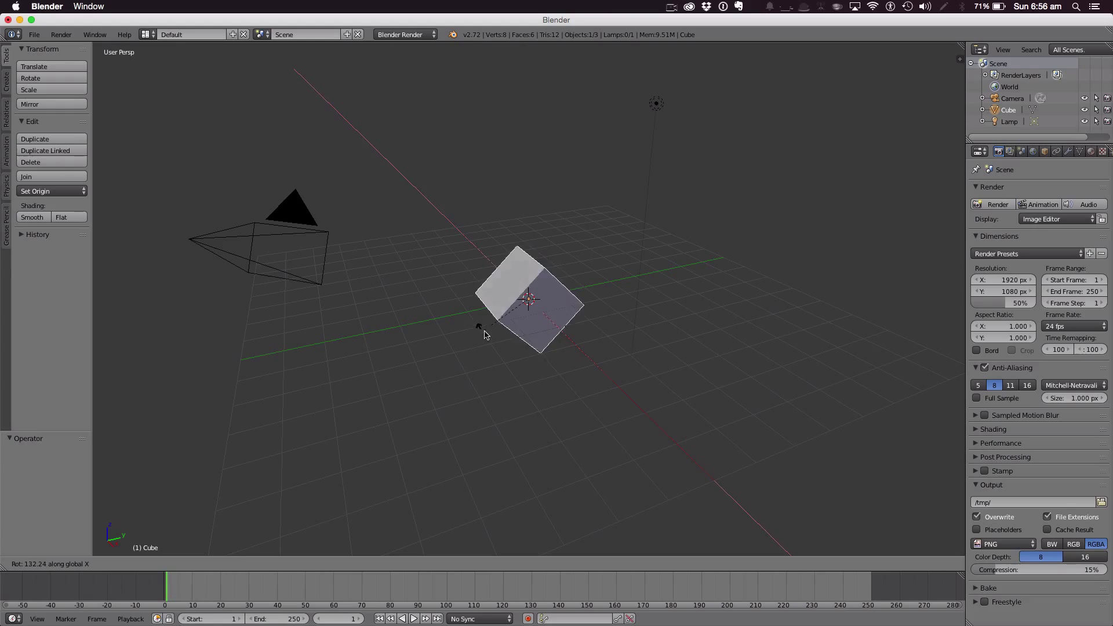
{"action": "left_click", "coordinate": [575, 305]}
{"action": "key", "text": "super+z"}
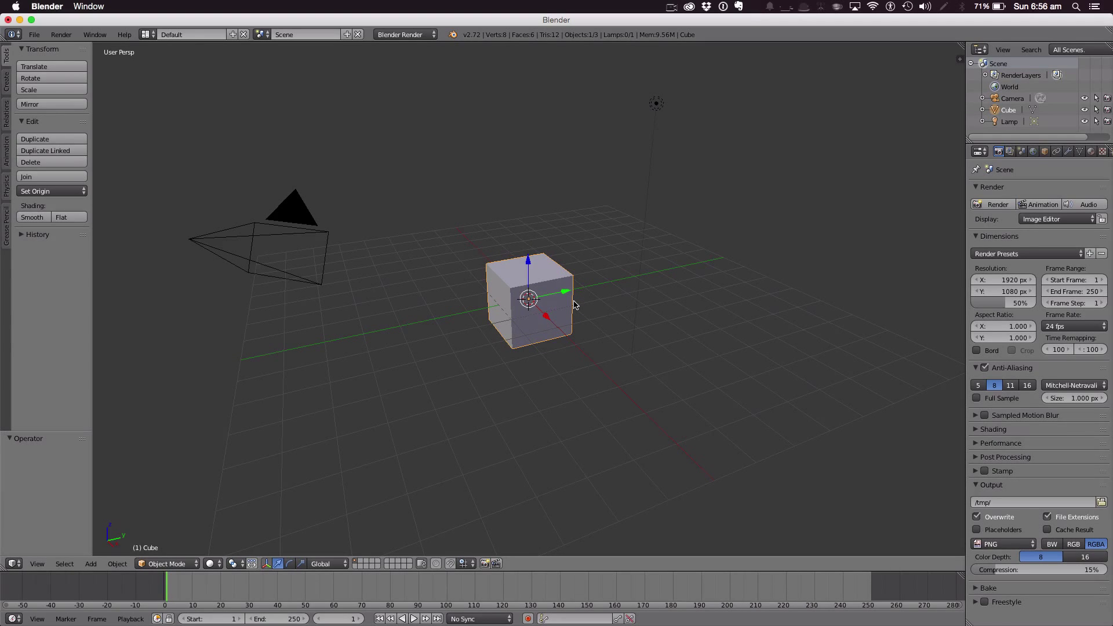
{"action": "key", "text": "s"}
{"action": "key", "text": "x"}
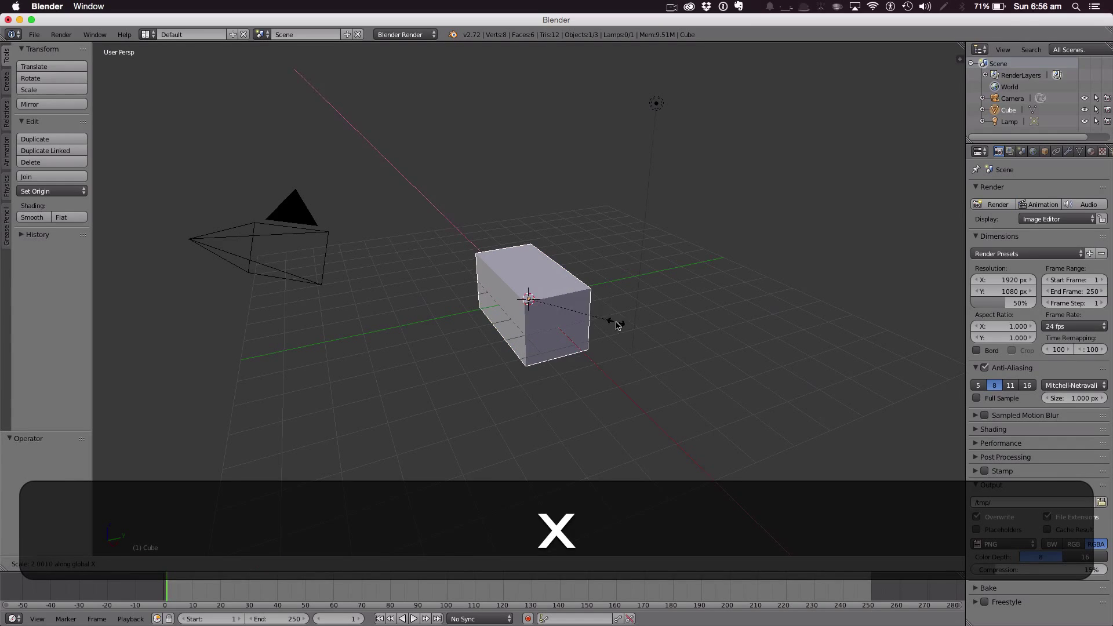
{"action": "left_click", "coordinate": [617, 326]}
{"action": "key", "text": "r"}
{"action": "key", "text": "x"}
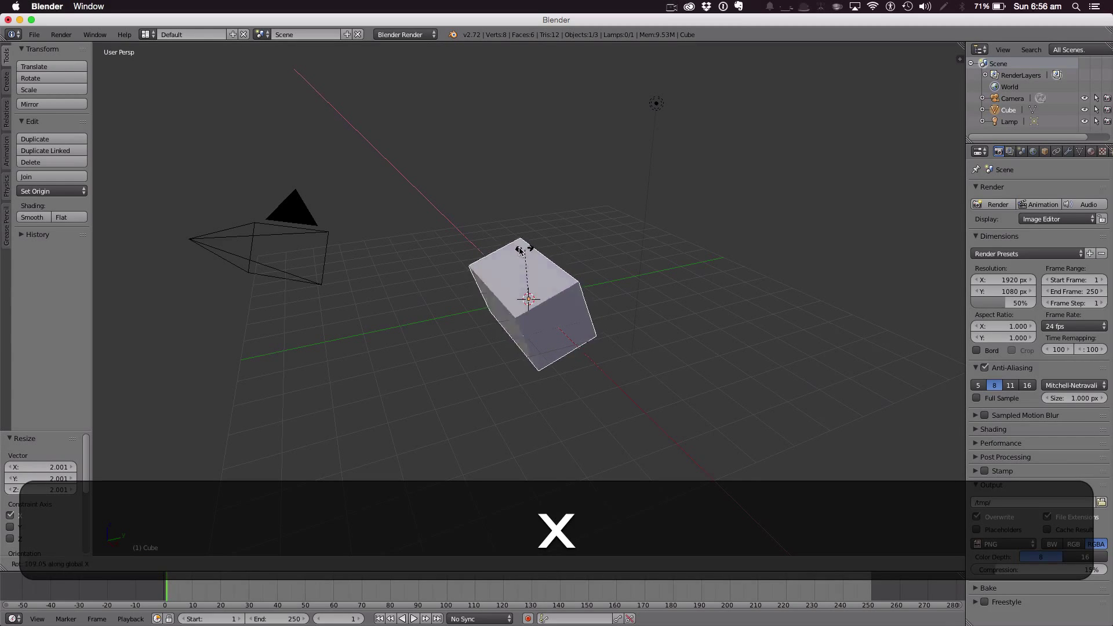
{"action": "right_click", "coordinate": [502, 290]}
{"action": "key", "text": "super+z"}
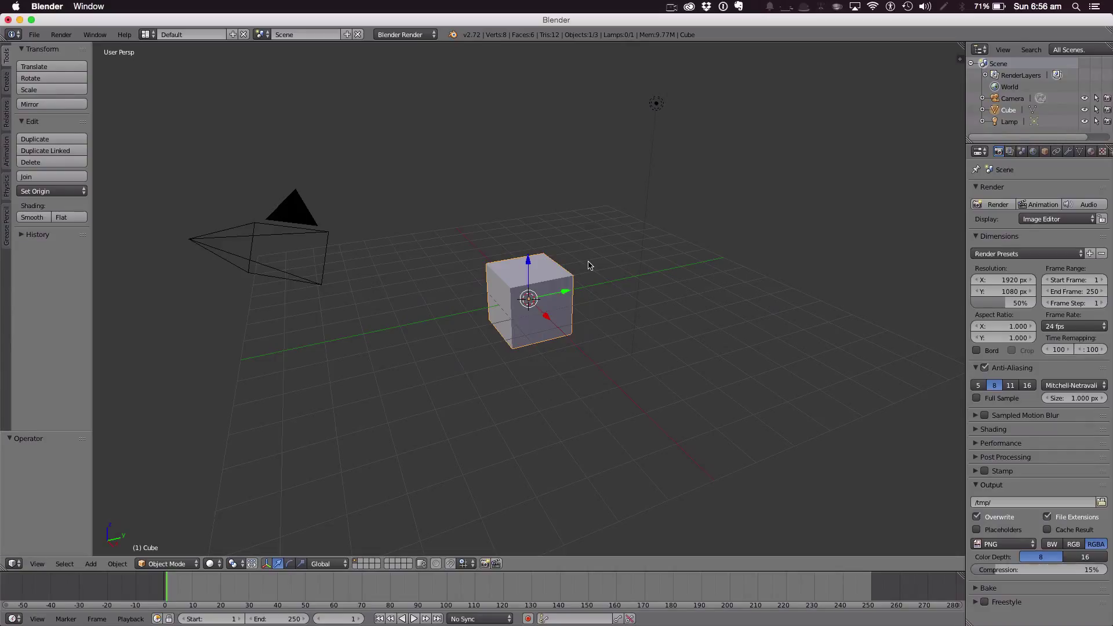
Move the cube to layer 2 and display only layer 2.
{"action": "key", "text": "m"}
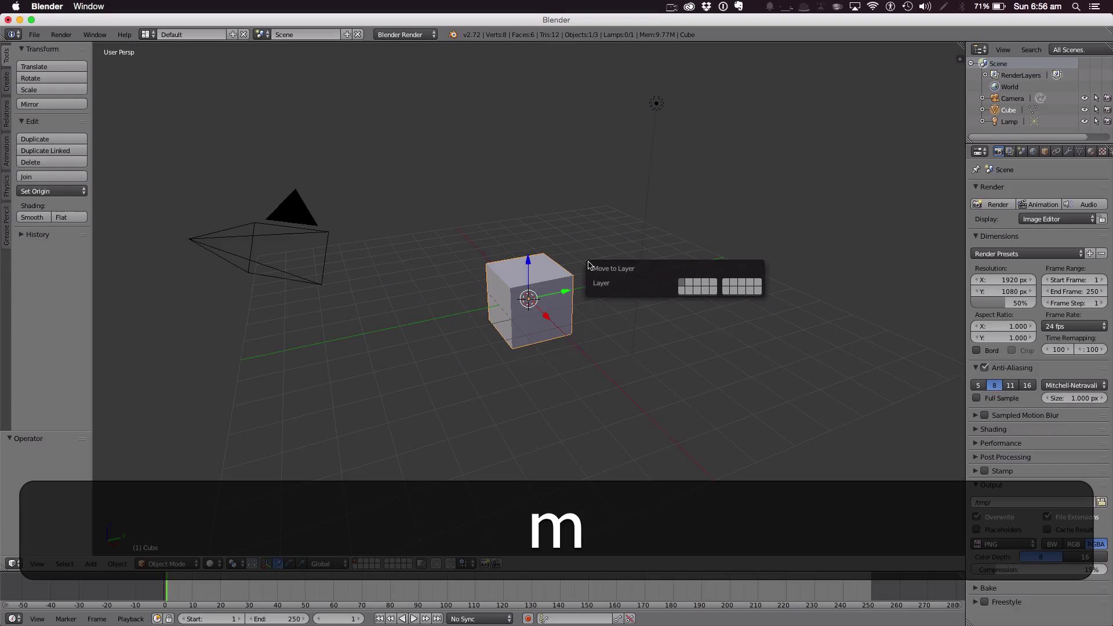
{"action": "left_click", "coordinate": [689, 283]}
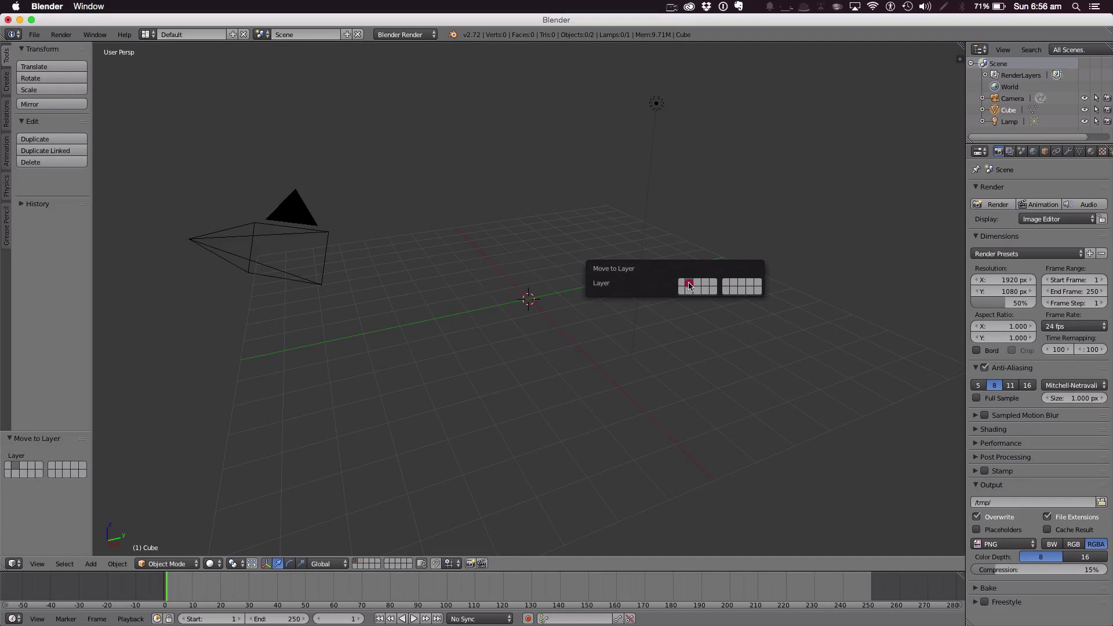
{"action": "left_click", "coordinate": [360, 563]}
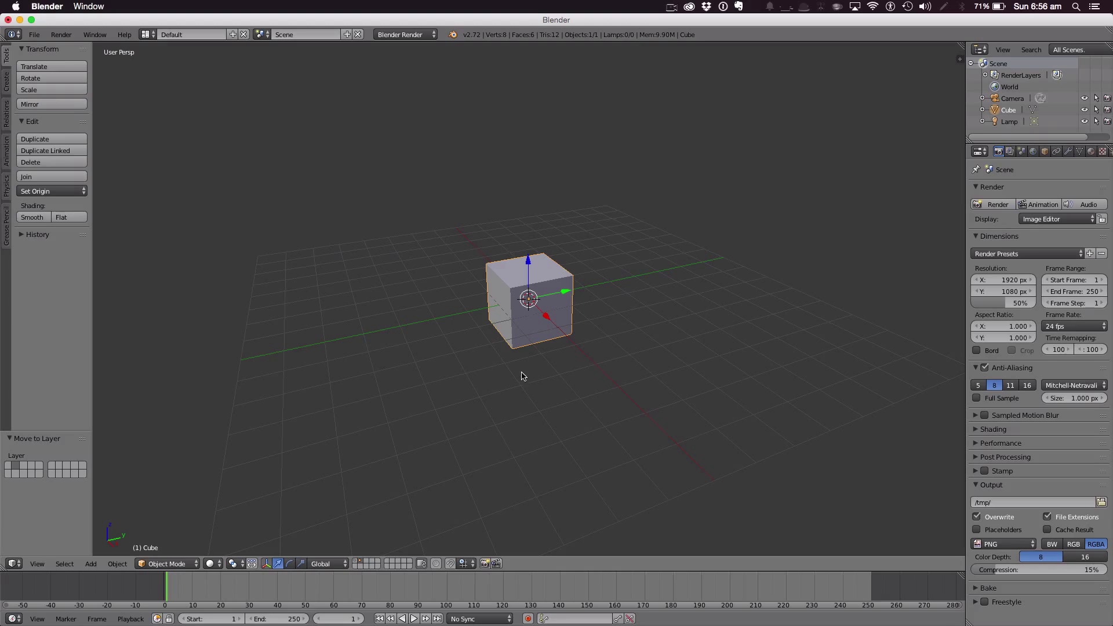
Enter Edit Mode, switch to Front Ortho view, and deselect all of the cube's vertices.
{"action": "key", "text": "Tab"}
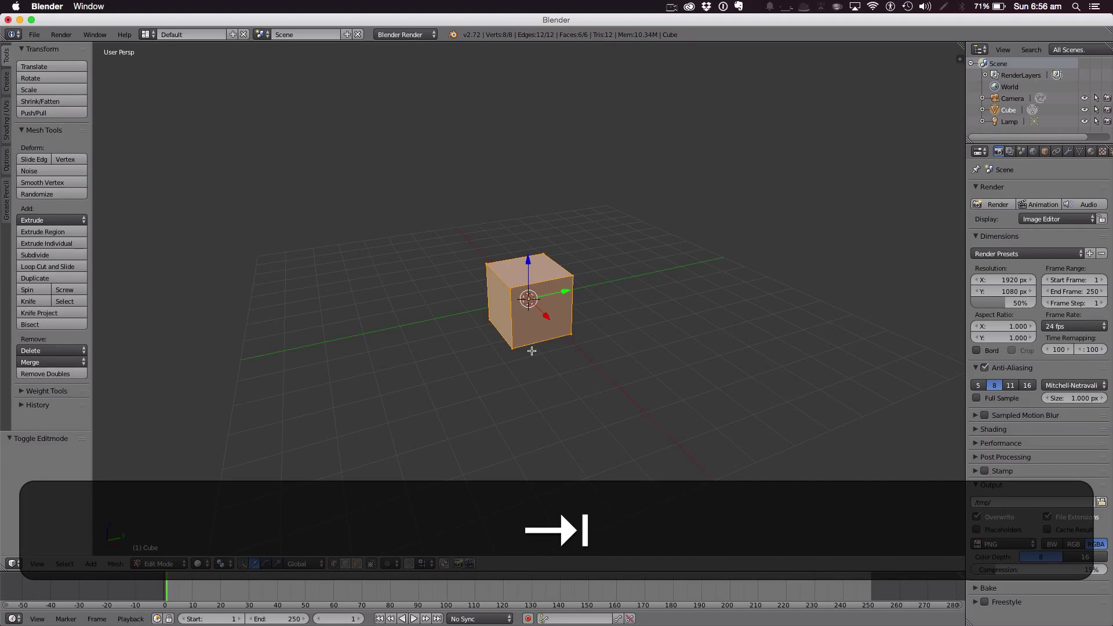
{"action": "key", "text": "1"}
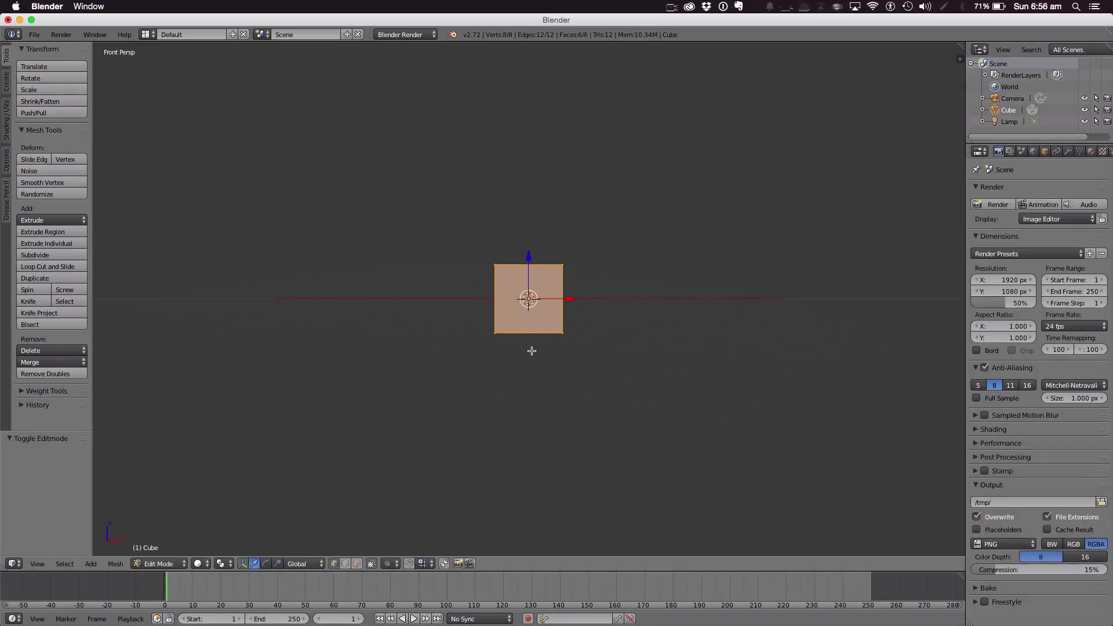
{"action": "key", "text": "5"}
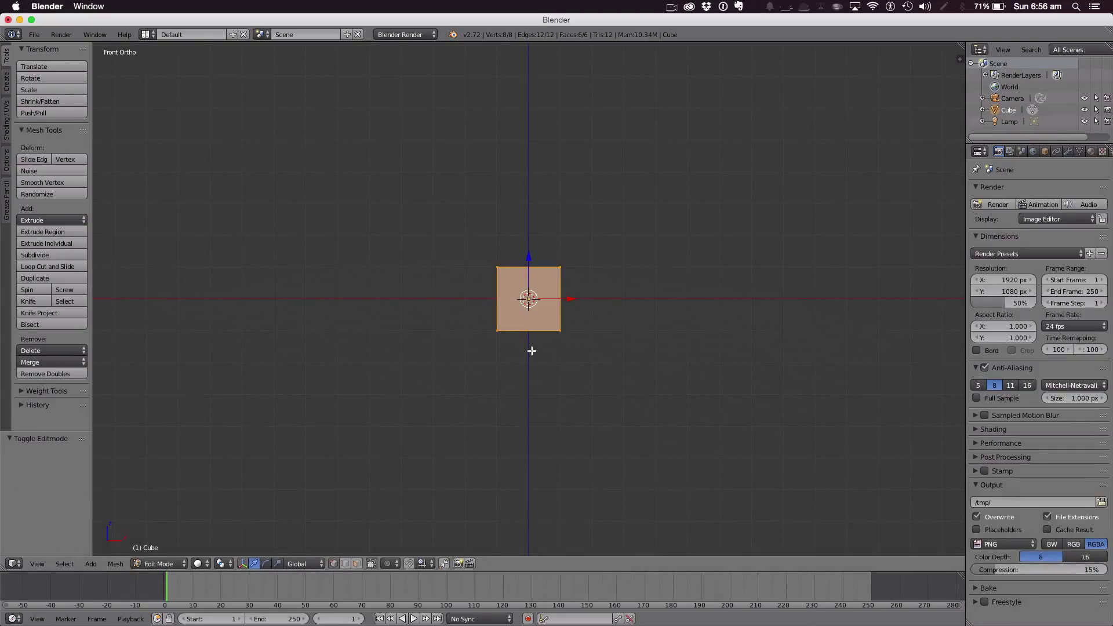
{"action": "key", "text": "a"}
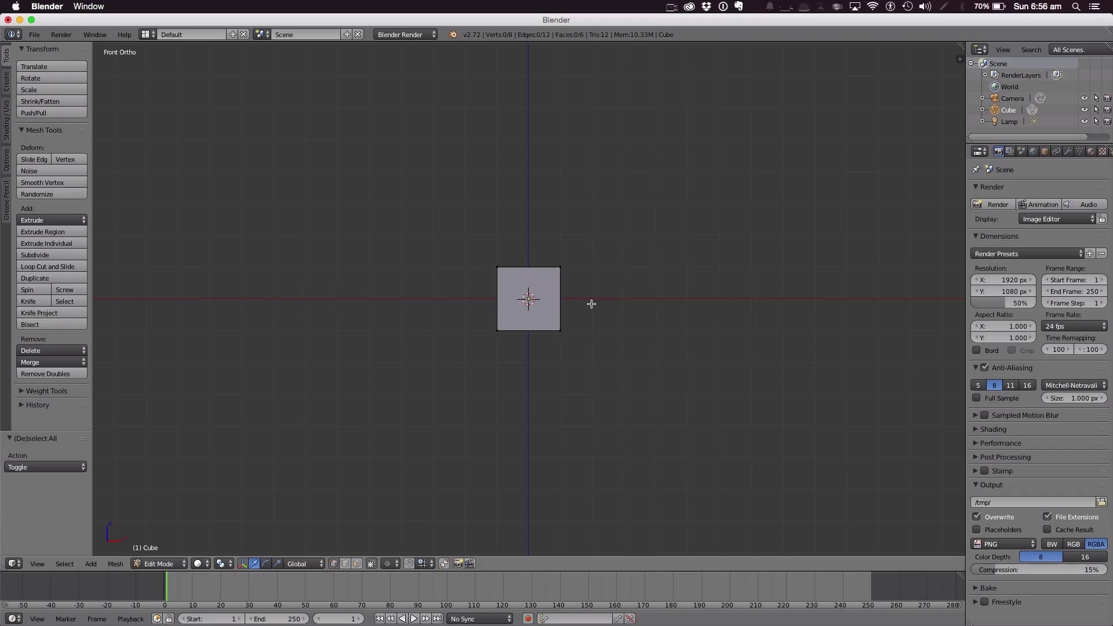
Switch the viewport to wireframe shading, ending with all cube vertices deselected.
{"action": "key", "text": "a"}
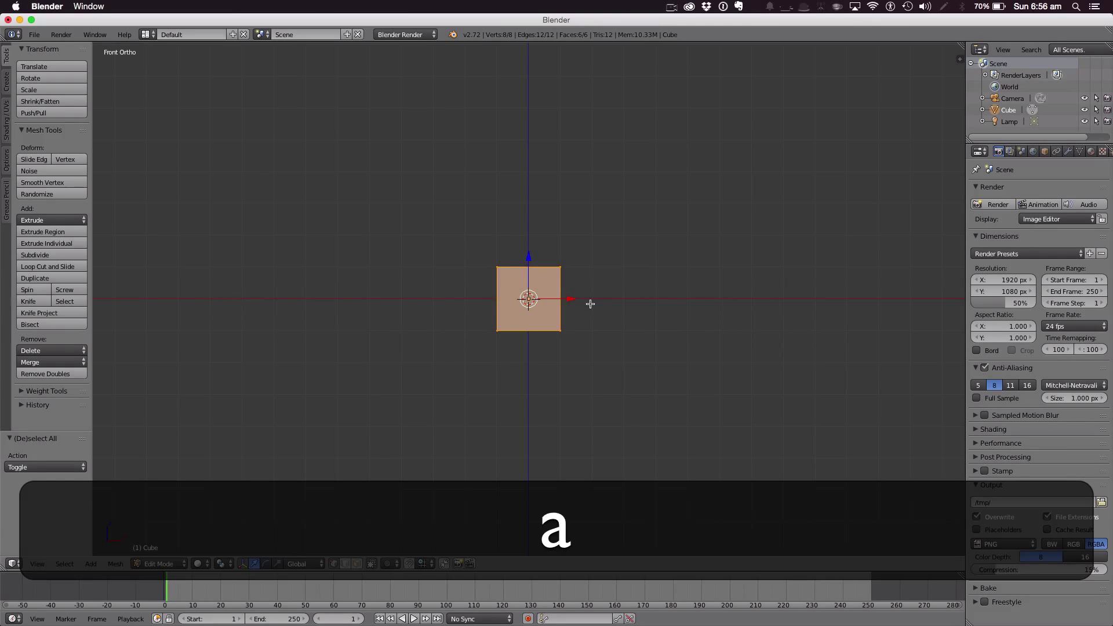
{"action": "key", "text": "z"}
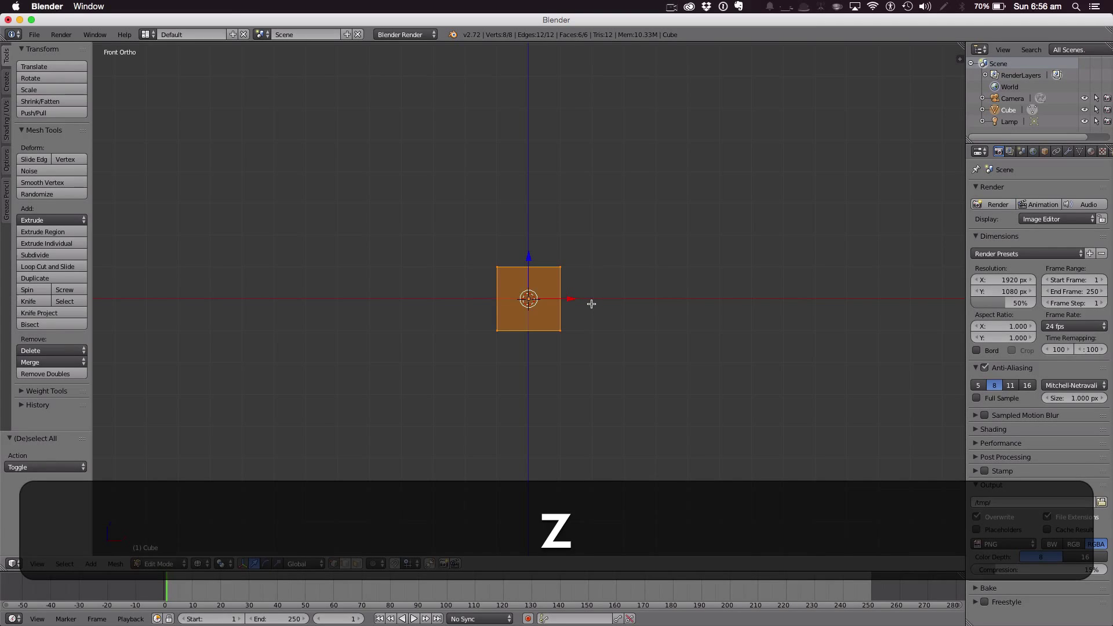
{"action": "key", "text": "a"}
{"action": "key", "text": "a"}
{"action": "key", "text": "a"}
{"action": "key", "text": "a"}
{"action": "key", "text": "a"}
{"action": "key", "text": "a"}
{"action": "key", "text": "a"}
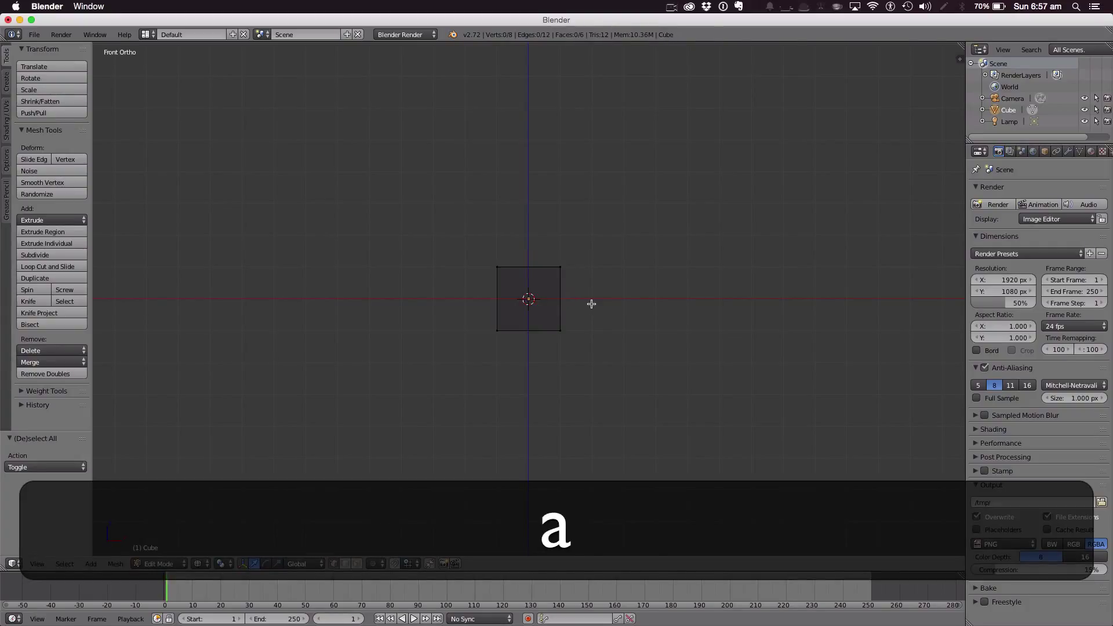
{"action": "key", "text": "a"}
{"action": "key", "text": "a"}
{"action": "key", "text": "a"}
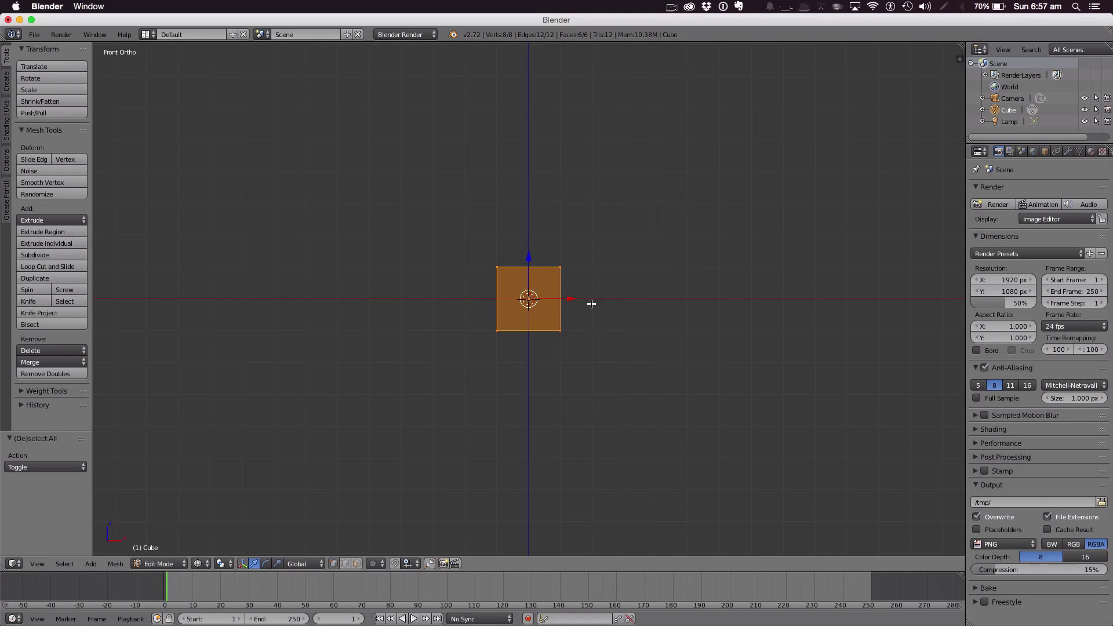
{"action": "key", "text": "a"}
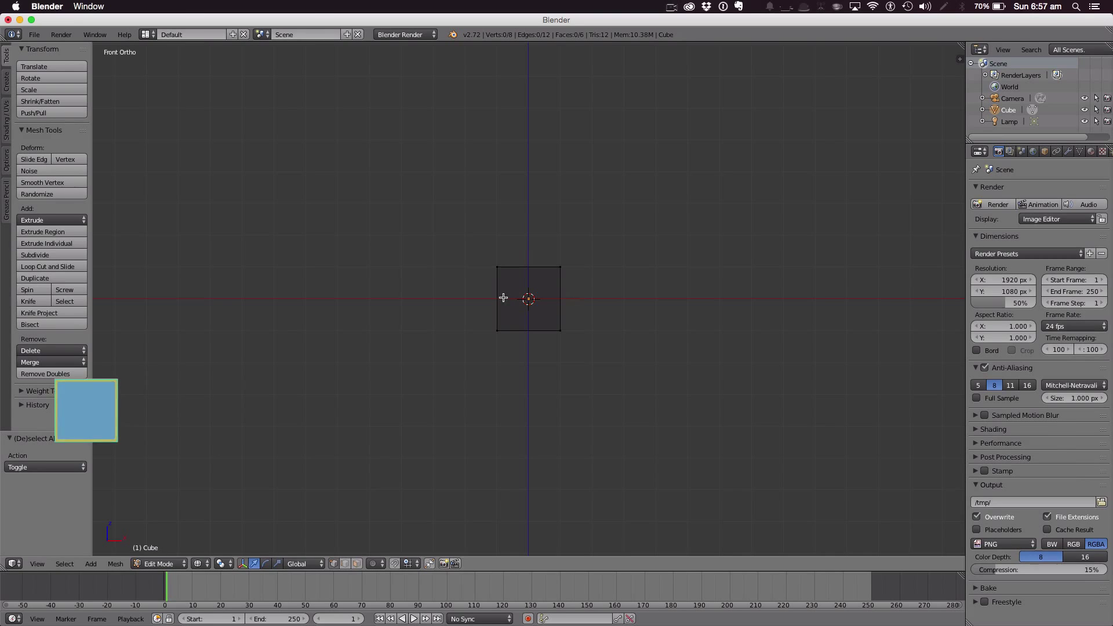
Add two horizontal loop cuts, slid near the cube's bottom and top edges.
{"action": "key", "text": "ctrl+r"}
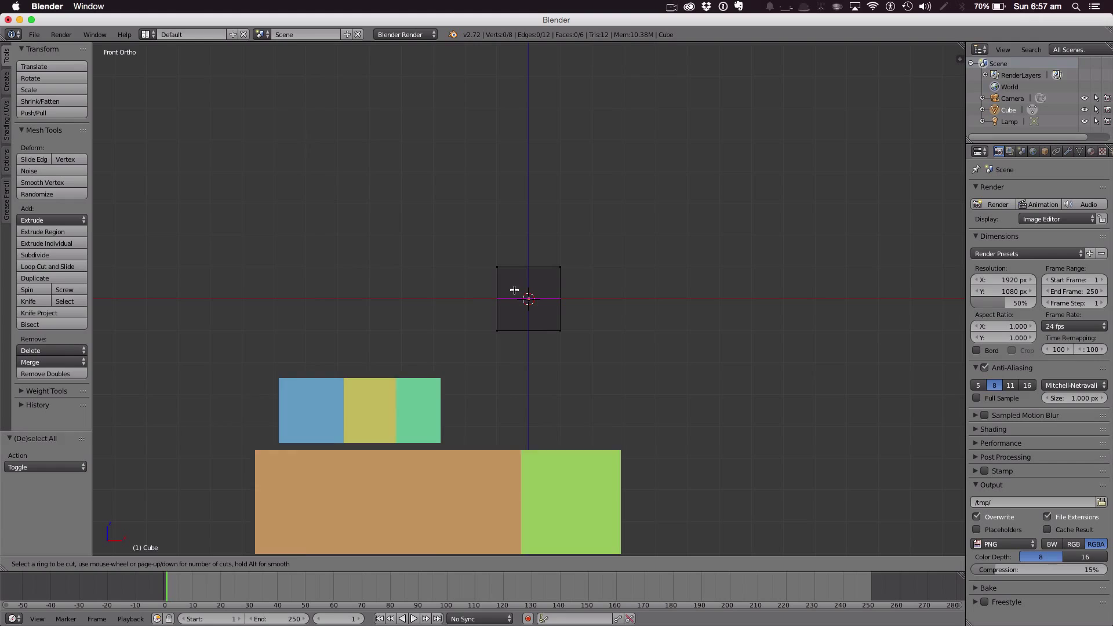
{"action": "left_click", "coordinate": [510, 301]}
{"action": "left_click", "coordinate": [509, 320]}
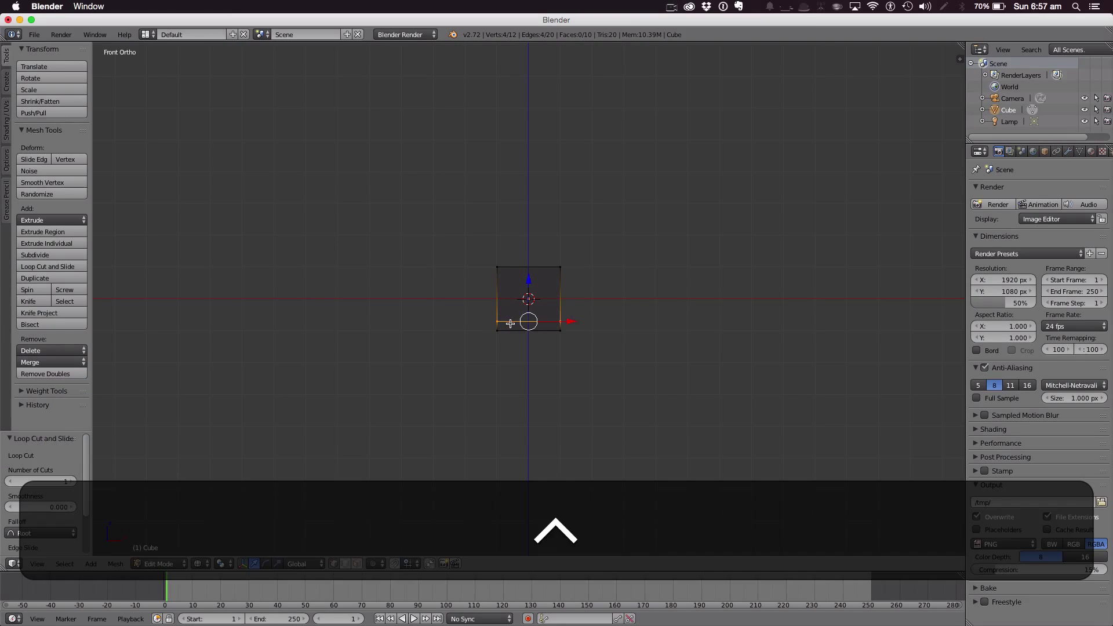
{"action": "key", "text": "ctrl+r"}
{"action": "left_click", "coordinate": [510, 301]}
{"action": "left_click", "coordinate": [518, 291]}
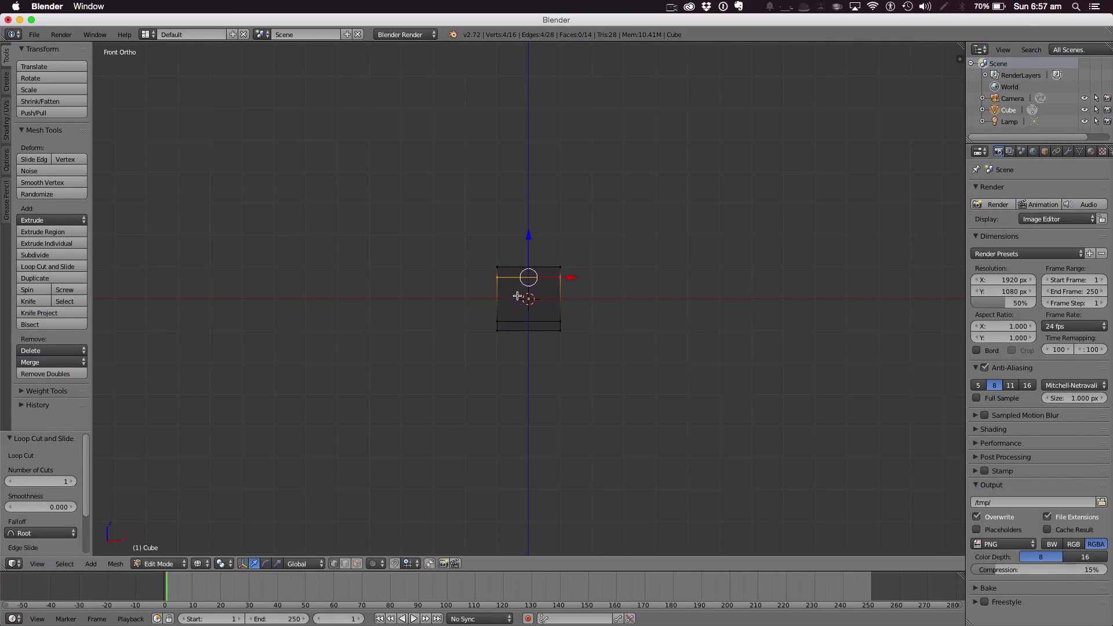
Add two vertical loop cuts, sliding the first near the left side.
{"action": "key", "text": "shift+ctrl+r"}
{"action": "left_click", "coordinate": [525, 297]}
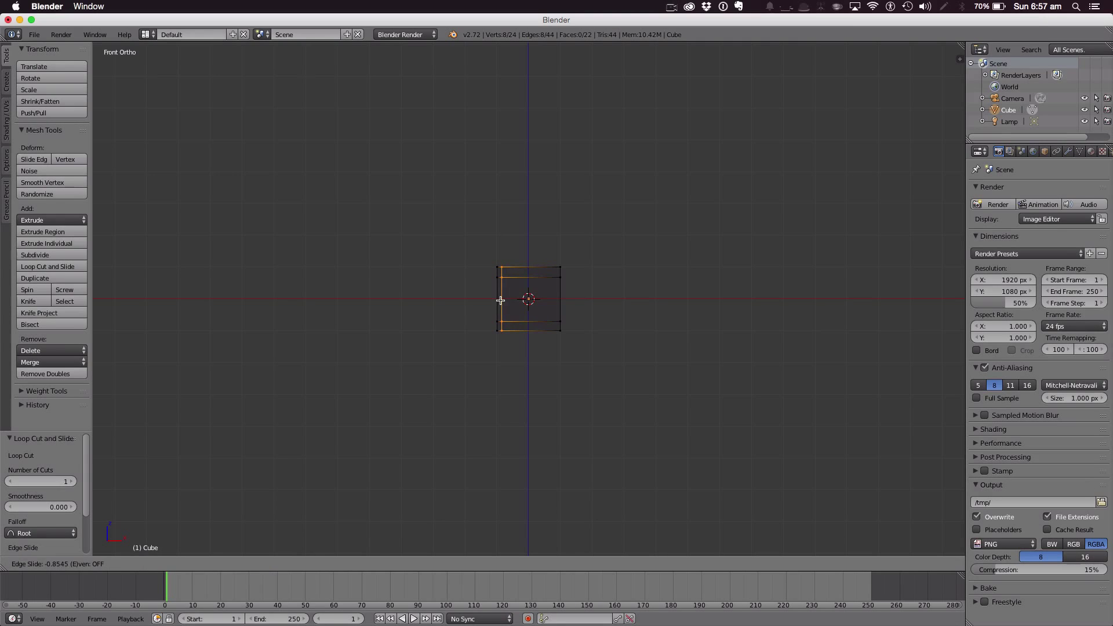
{"action": "left_click", "coordinate": [509, 299]}
{"action": "key", "text": "ctrl+r"}
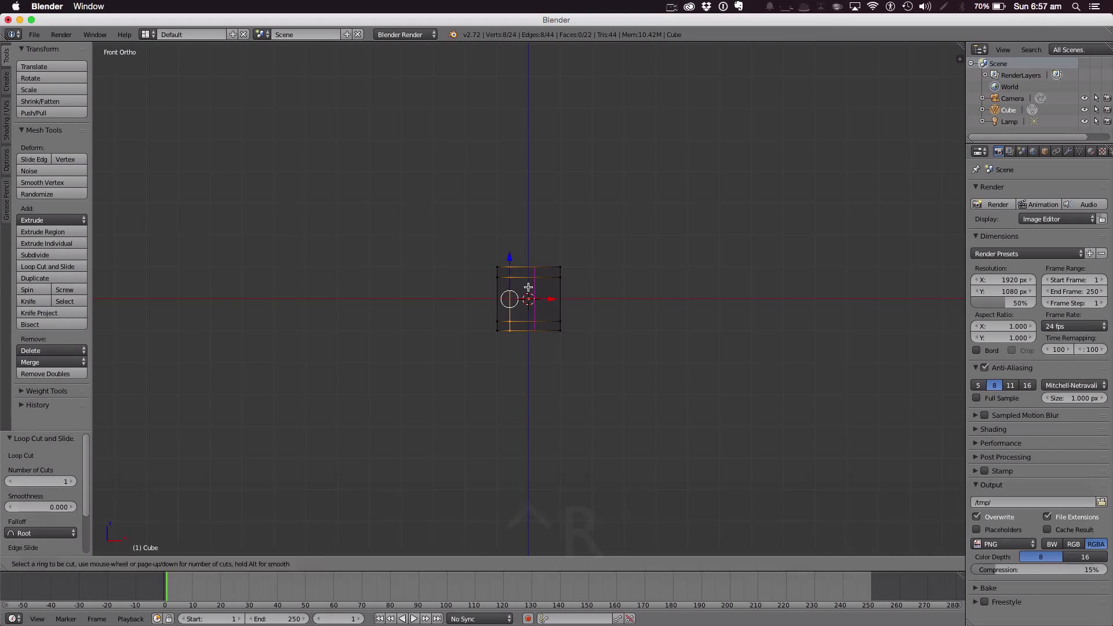
{"action": "left_click", "coordinate": [528, 287]}
Slide the last loop cut near the right side and return to solid shading, nothing selected.
{"action": "left_click", "coordinate": [541, 286]}
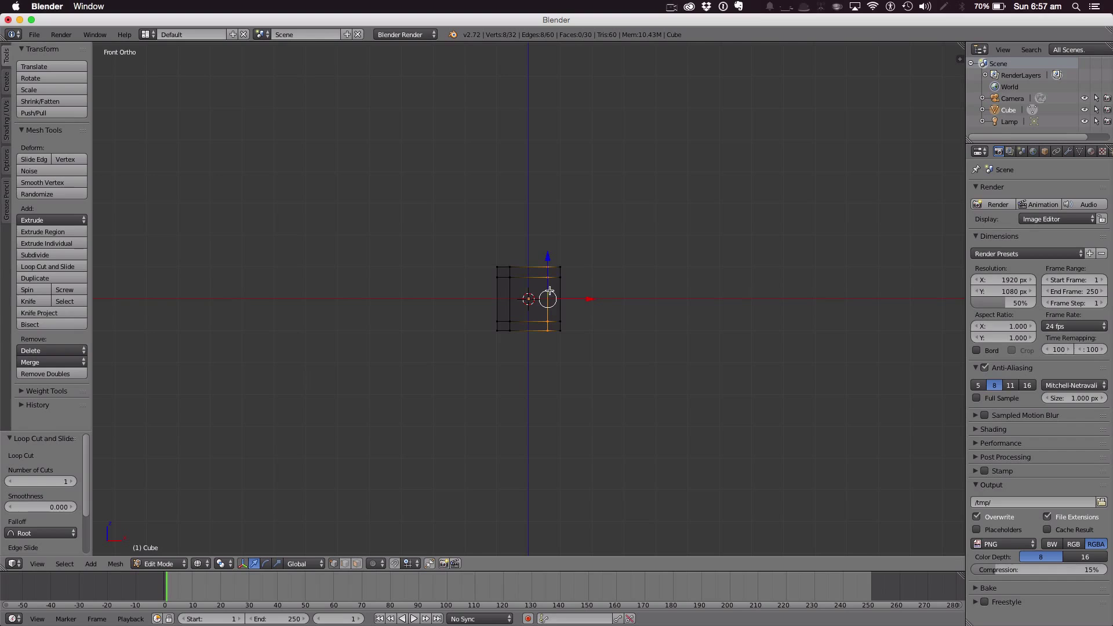
{"action": "key", "text": "Tab"}
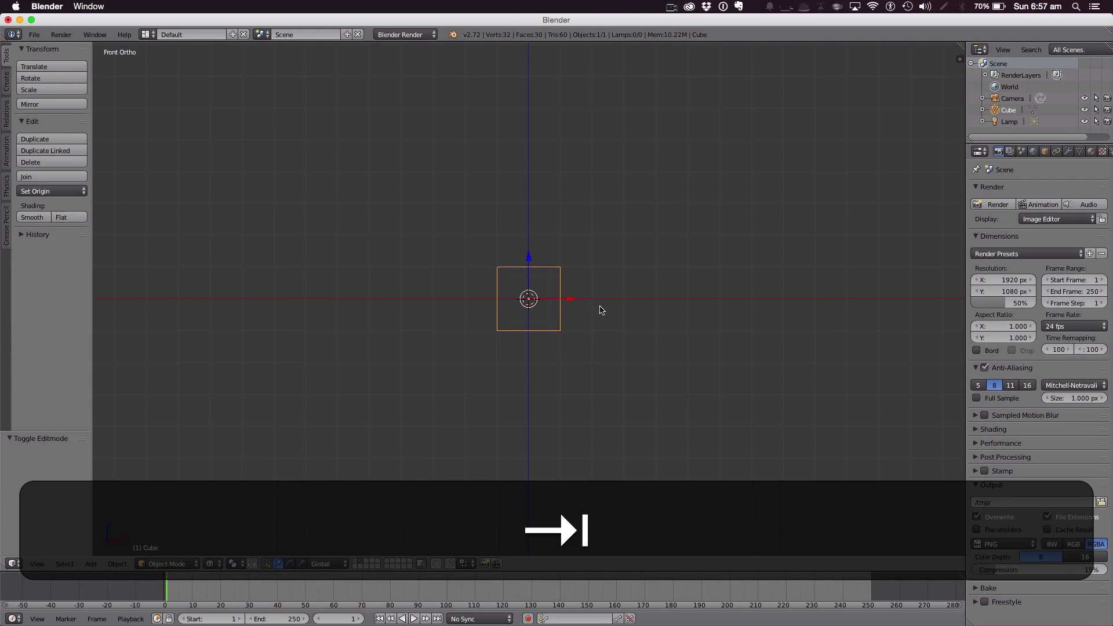
{"action": "key", "text": "Tab"}
{"action": "key", "text": "z"}
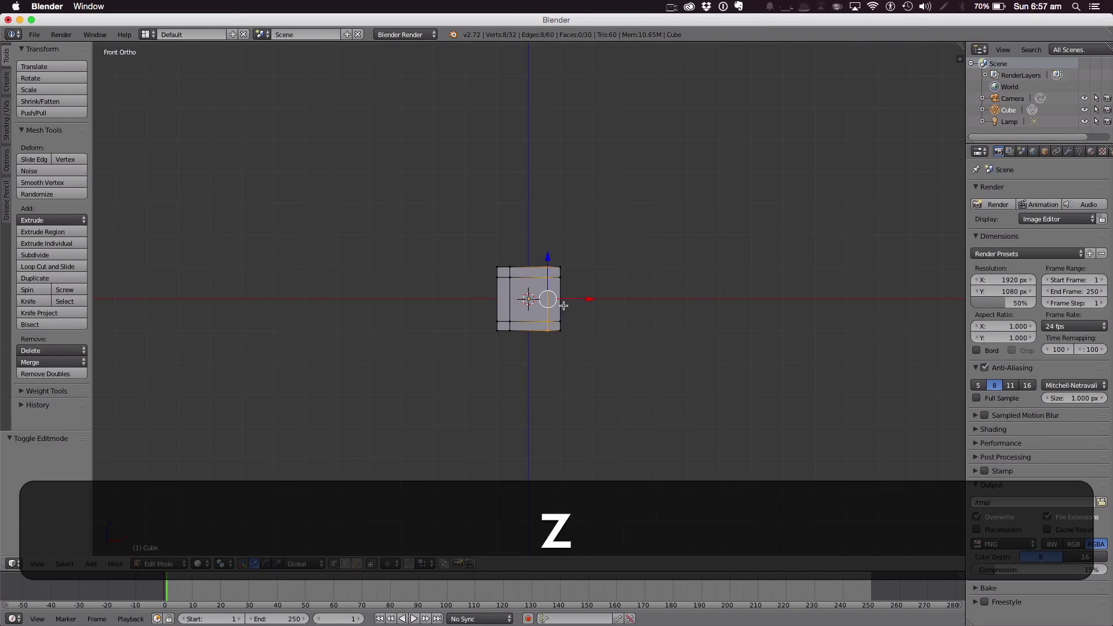
{"action": "key", "text": "a"}
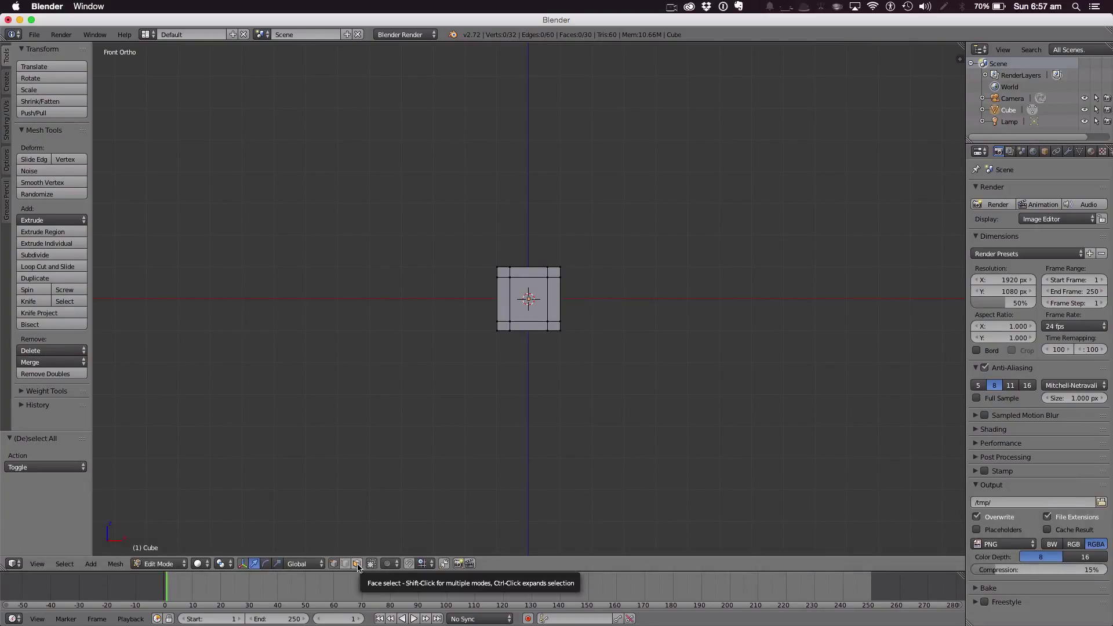
Select the front face's central panel in face select mode.
{"action": "left_click", "coordinate": [357, 565]}
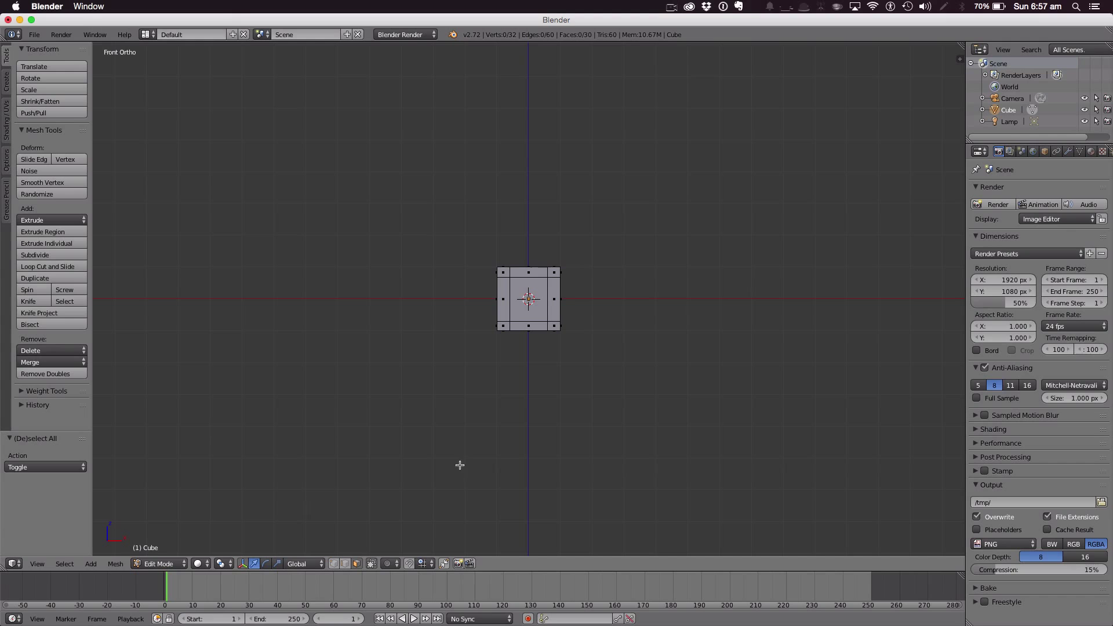
{"action": "left_click", "coordinate": [535, 287]}
{"action": "middle_click_drag", "start_coordinate": [608, 276], "coordinate": [622, 311]}
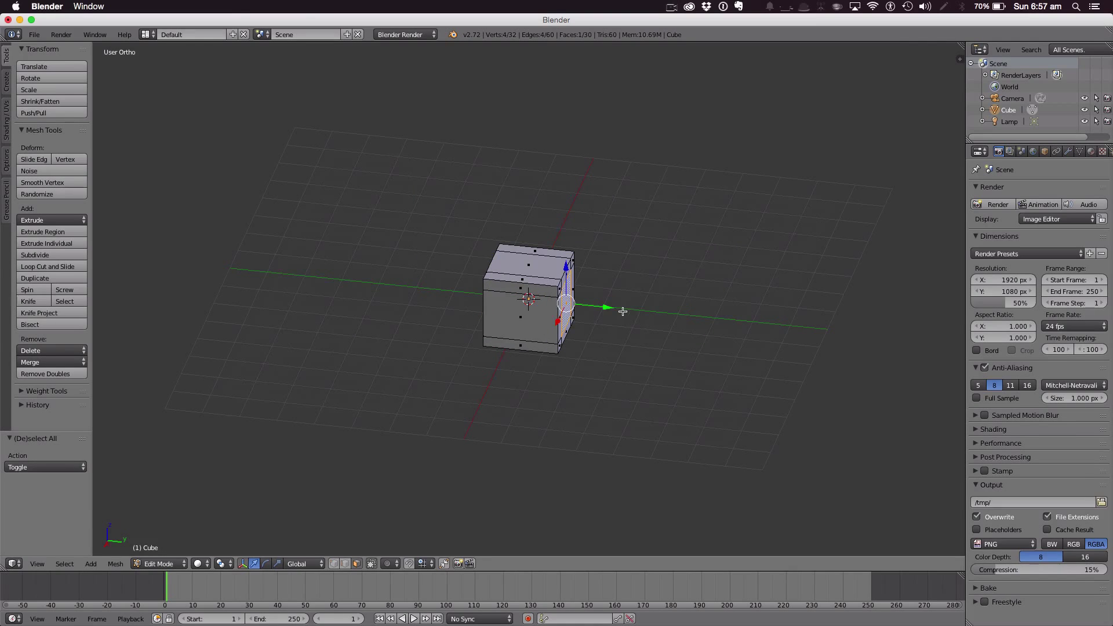
Try a Y-axis extrusion of the panel, then undo it.
{"action": "key", "text": "e"}
{"action": "key", "text": "x"}
{"action": "key", "text": "y"}
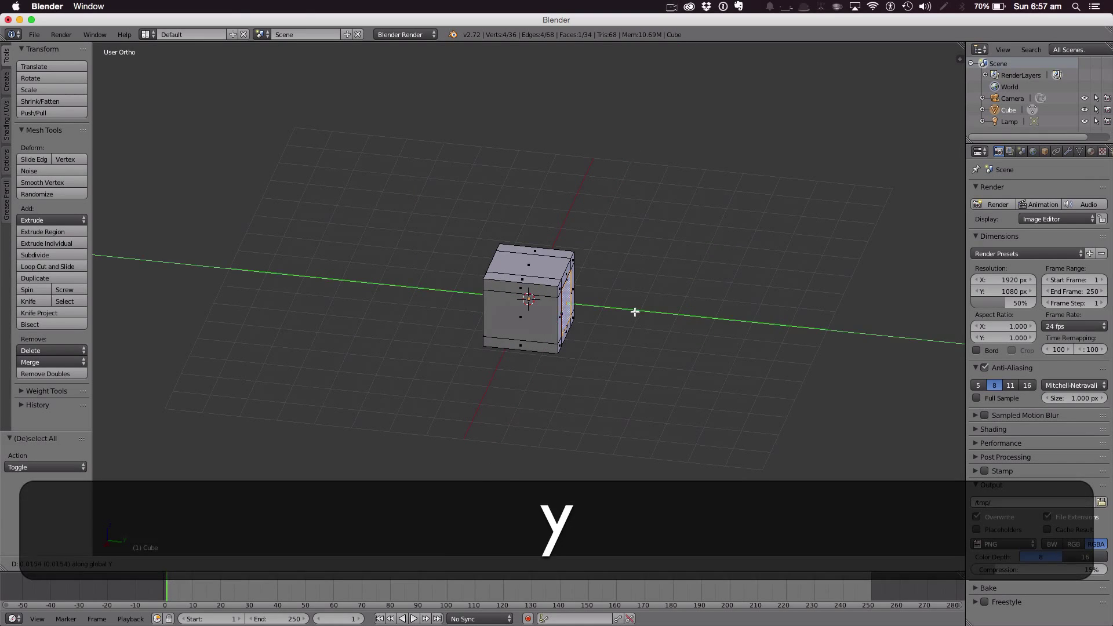
{"action": "left_click", "coordinate": [672, 323]}
{"action": "key", "text": "super+z"}
{"action": "middle_click_drag", "start_coordinate": [644, 340], "coordinate": [658, 360]}
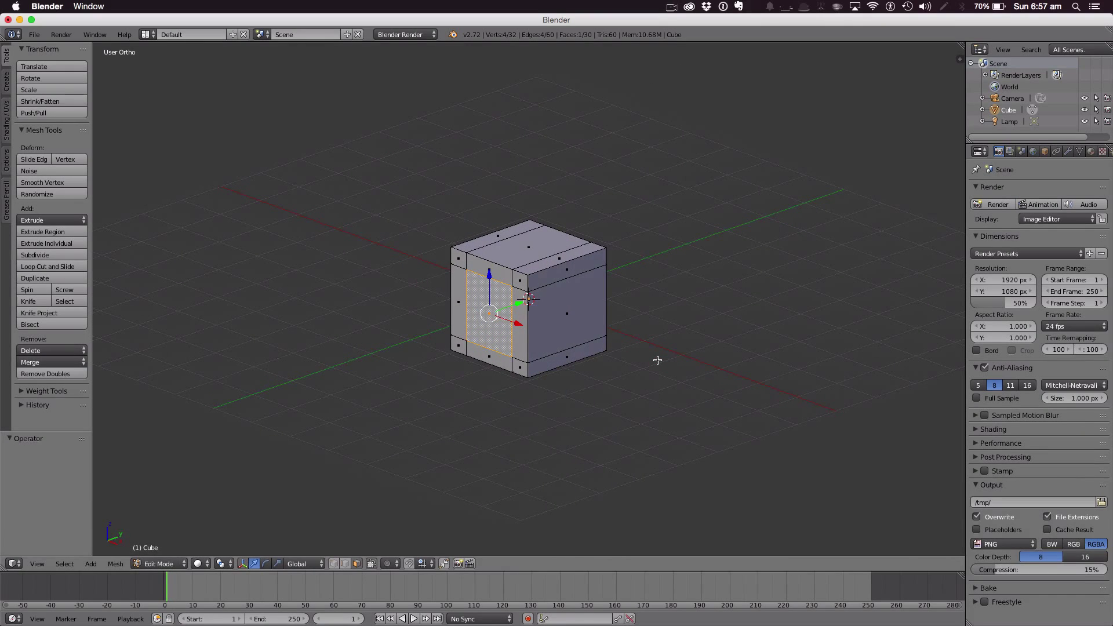
Scale the selected panel down to 0.806.
{"action": "key", "text": "s"}
{"action": "left_click", "coordinate": [657, 360]}
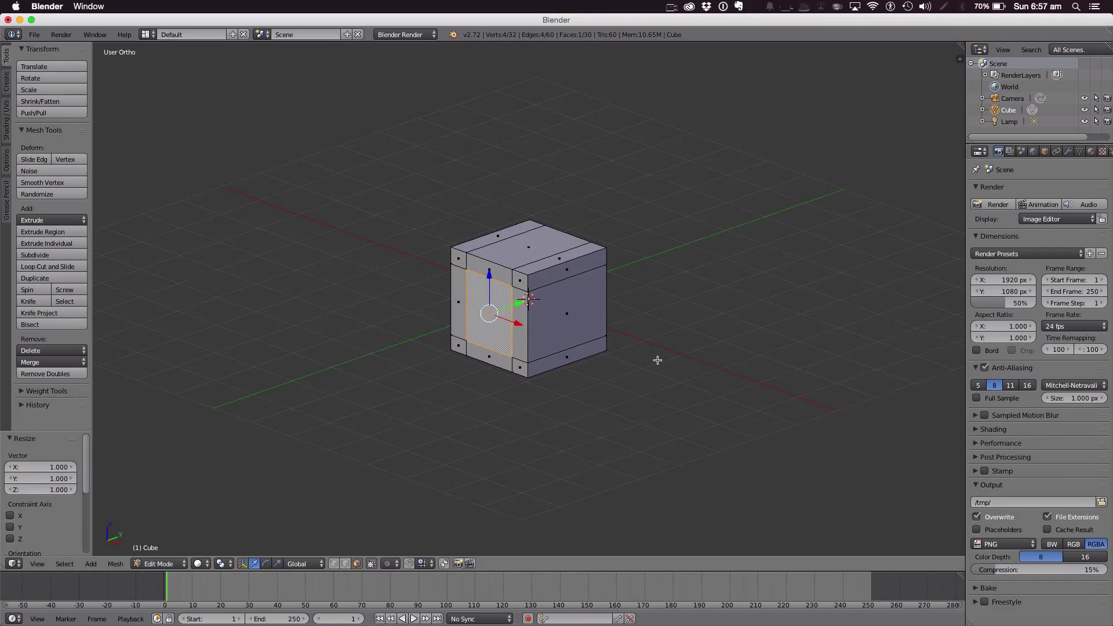
{"action": "key", "text": "s"}
{"action": "left_click", "coordinate": [619, 367]}
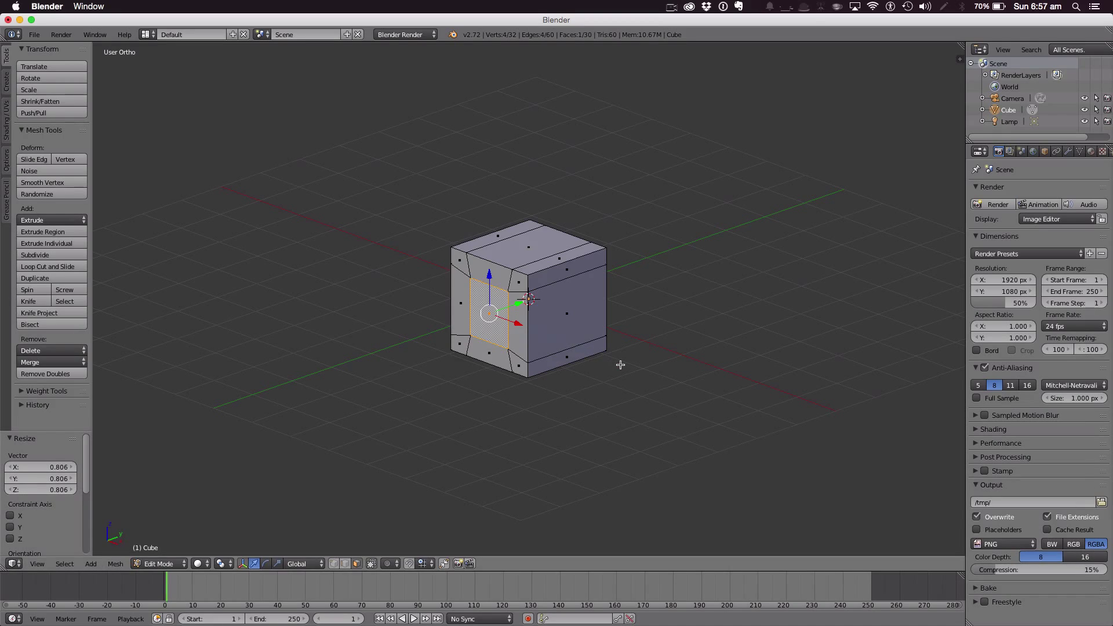
Extrude and shrink the face twice, tapering the spike's tip to 0.321.
{"action": "key", "text": "e"}
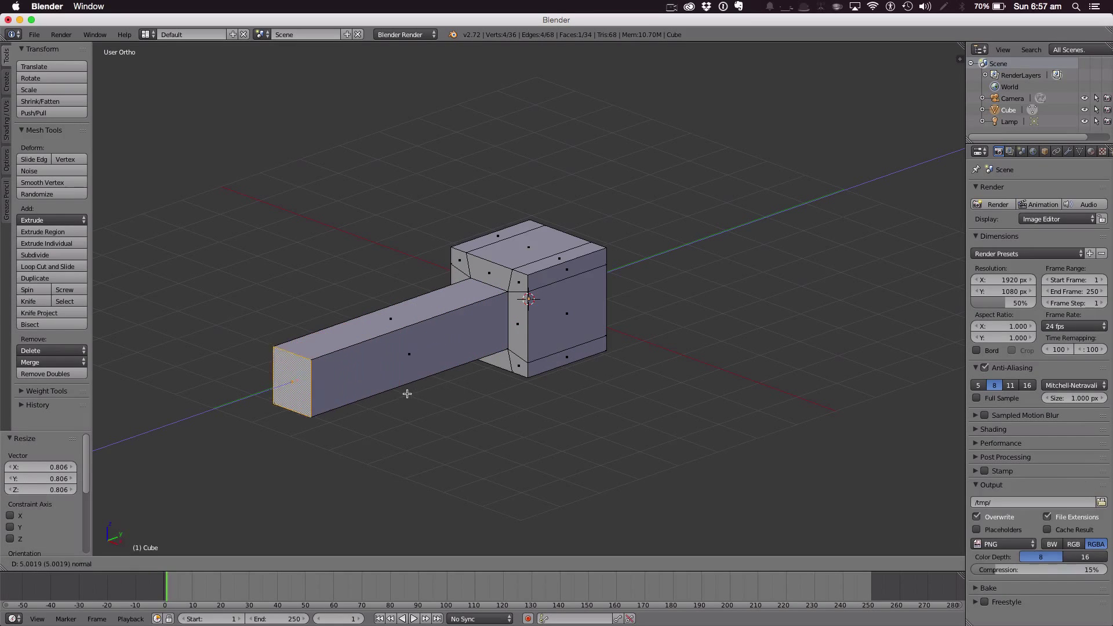
{"action": "left_click", "coordinate": [547, 378]}
{"action": "key", "text": "s"}
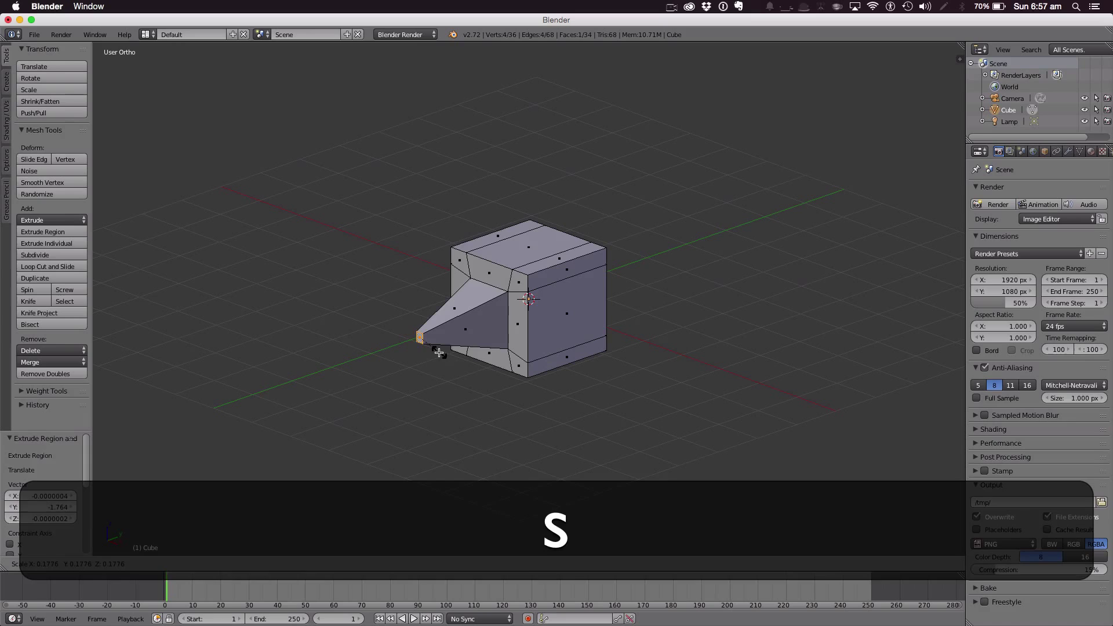
{"action": "left_click", "coordinate": [439, 352]}
{"action": "key", "text": "e"}
{"action": "left_click", "coordinate": [369, 369]}
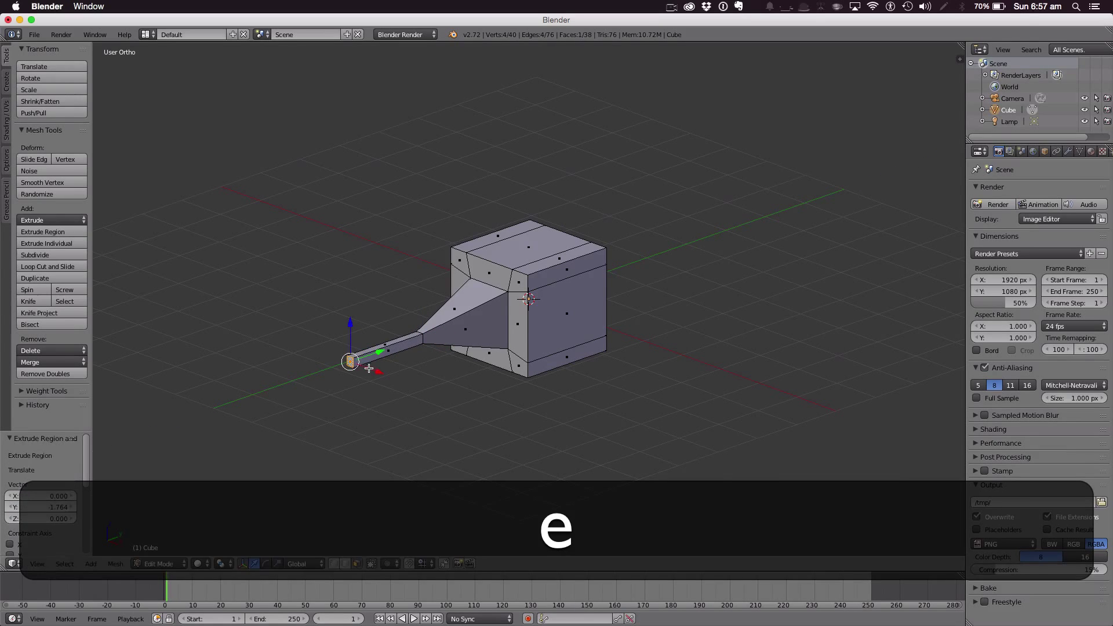
{"action": "key", "text": "s"}
{"action": "left_click", "coordinate": [384, 363]}
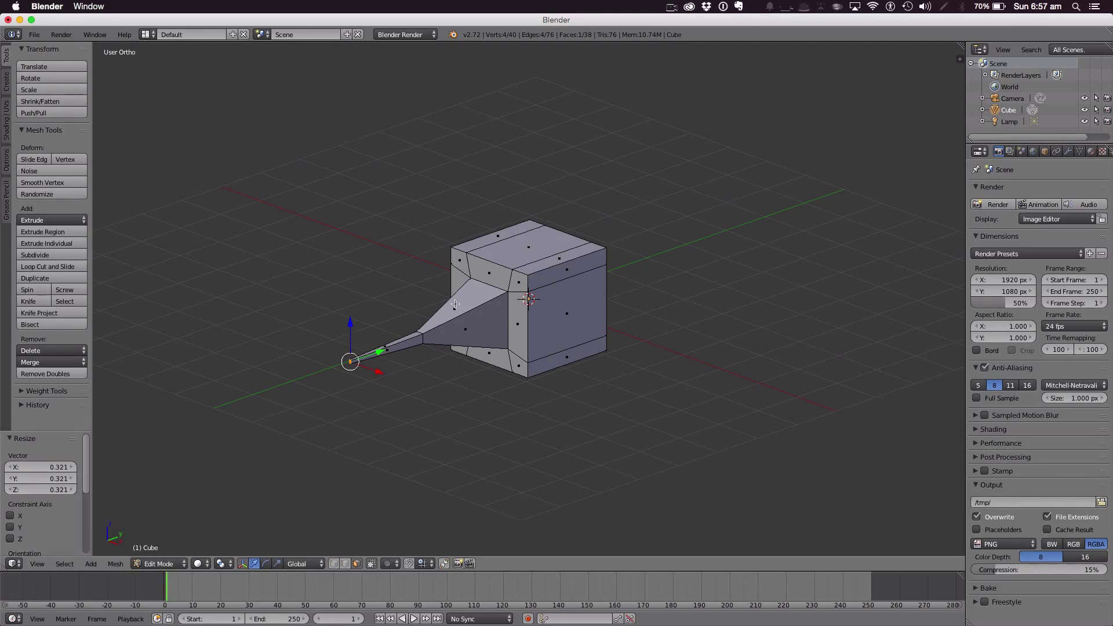
Deselect everything and select the cube's right side face.
{"action": "middle_click_drag", "start_coordinate": [690, 267], "coordinate": [573, 252]}
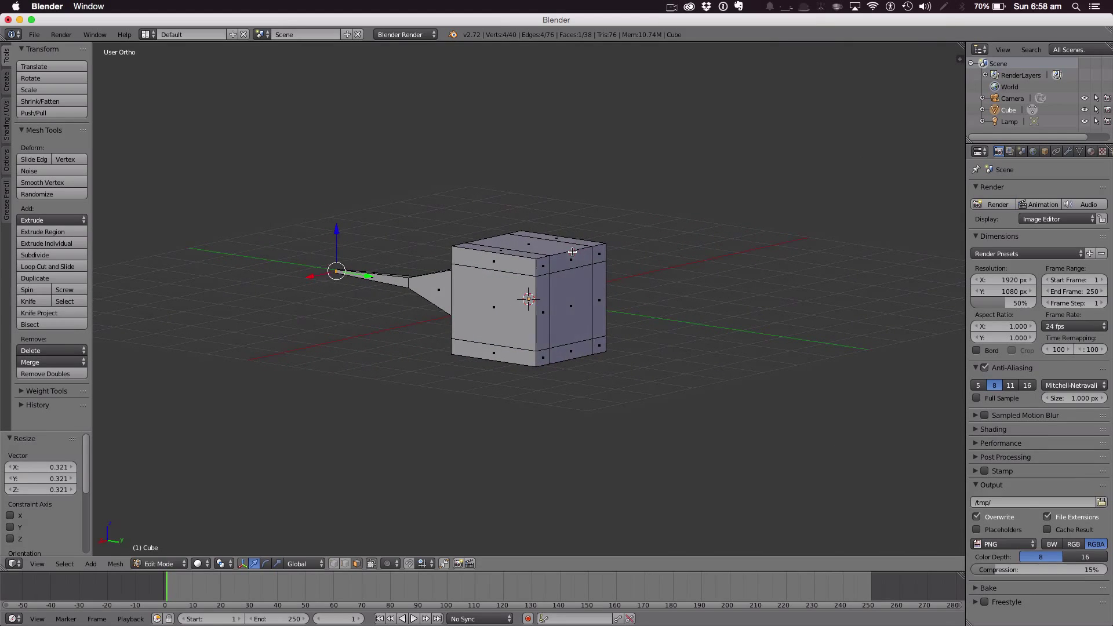
{"action": "key", "text": "a"}
{"action": "right_click", "coordinate": [573, 283]}
{"action": "middle_click_drag", "start_coordinate": [698, 321], "coordinate": [709, 342]}
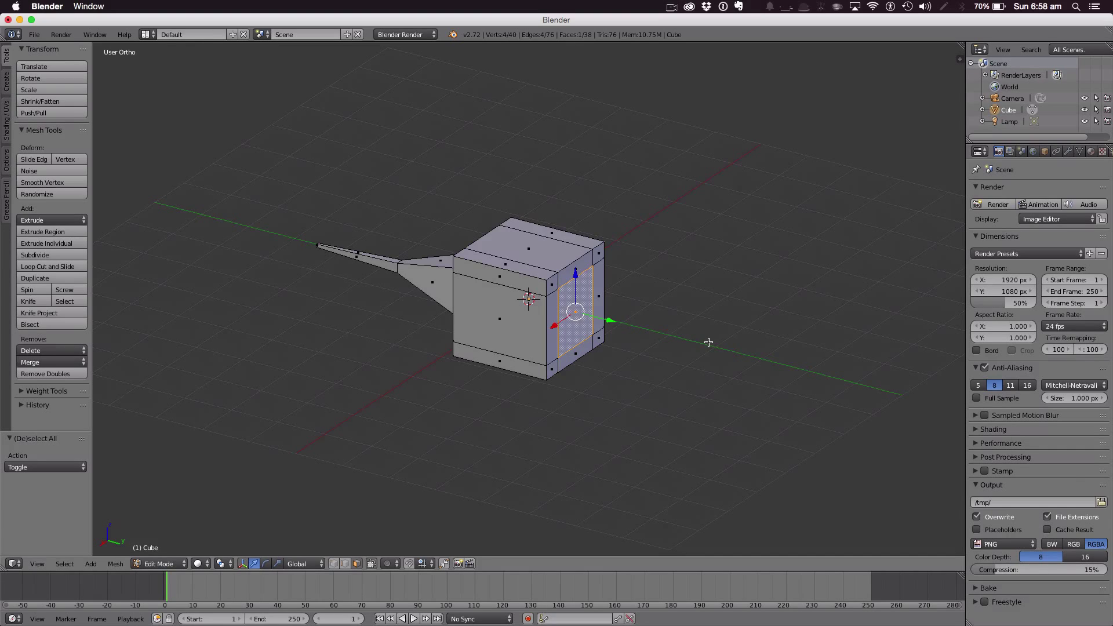
Extrude the side face in place, scale it to 0.556, push it inward, and exit to Object Mode.
{"action": "key", "text": "e"}
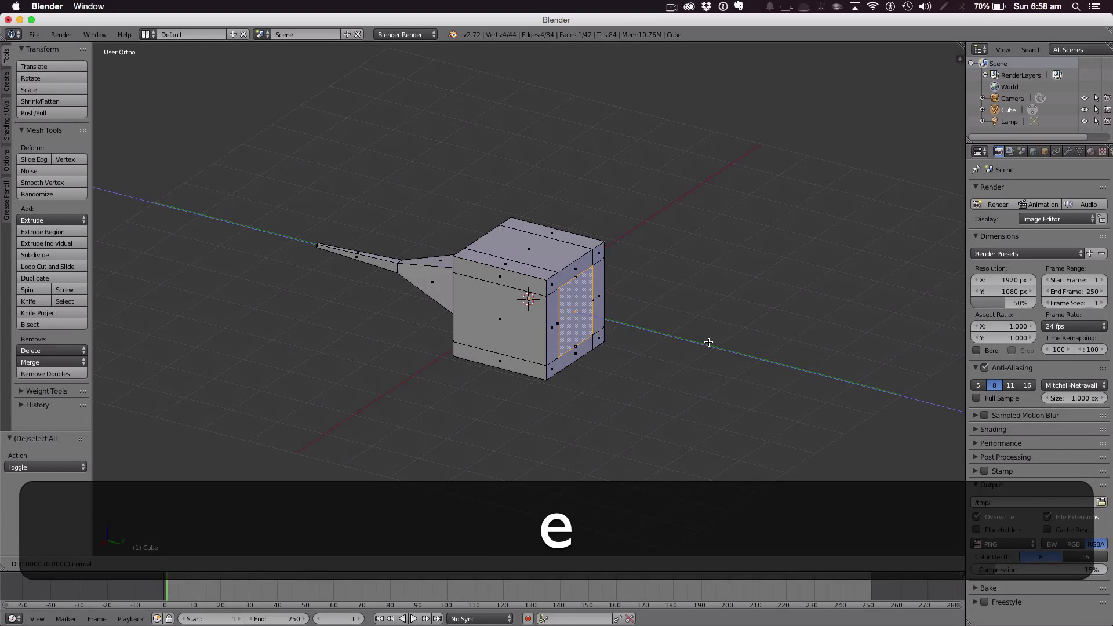
{"action": "right_click", "coordinate": [709, 342]}
{"action": "middle_click_drag", "start_coordinate": [732, 311], "coordinate": [709, 302]}
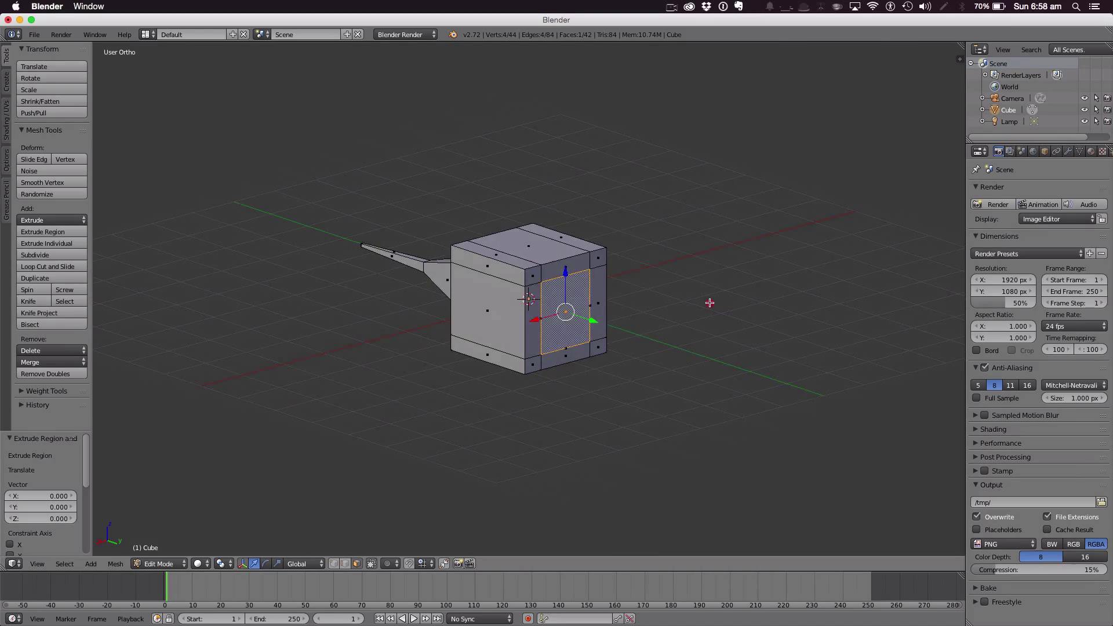
{"action": "key", "text": "s"}
{"action": "left_click", "coordinate": [645, 302]}
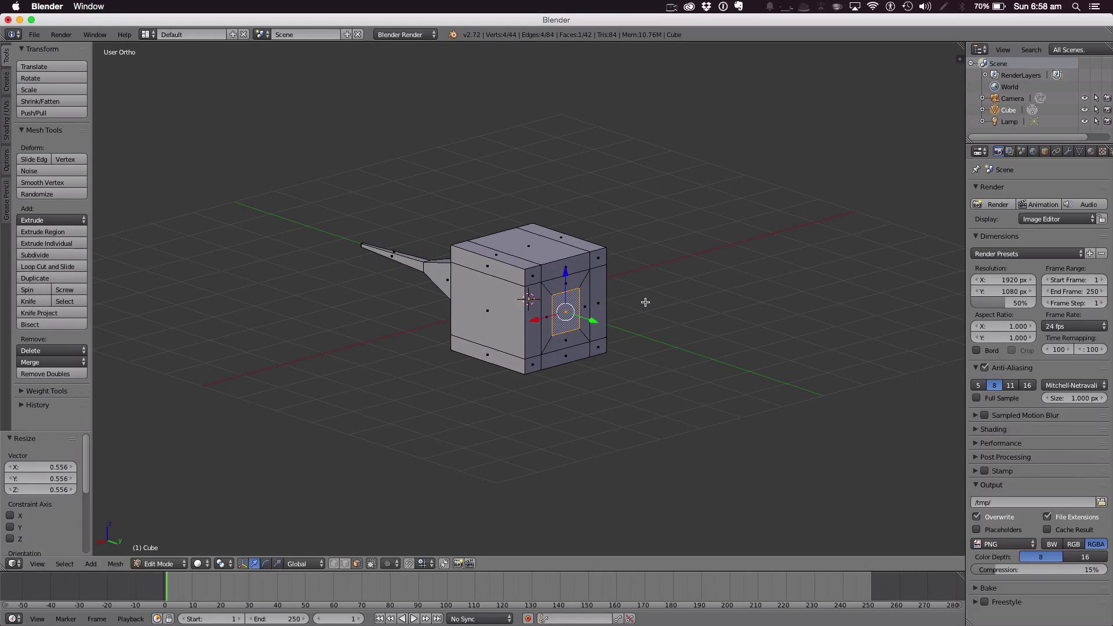
{"action": "key", "text": "e"}
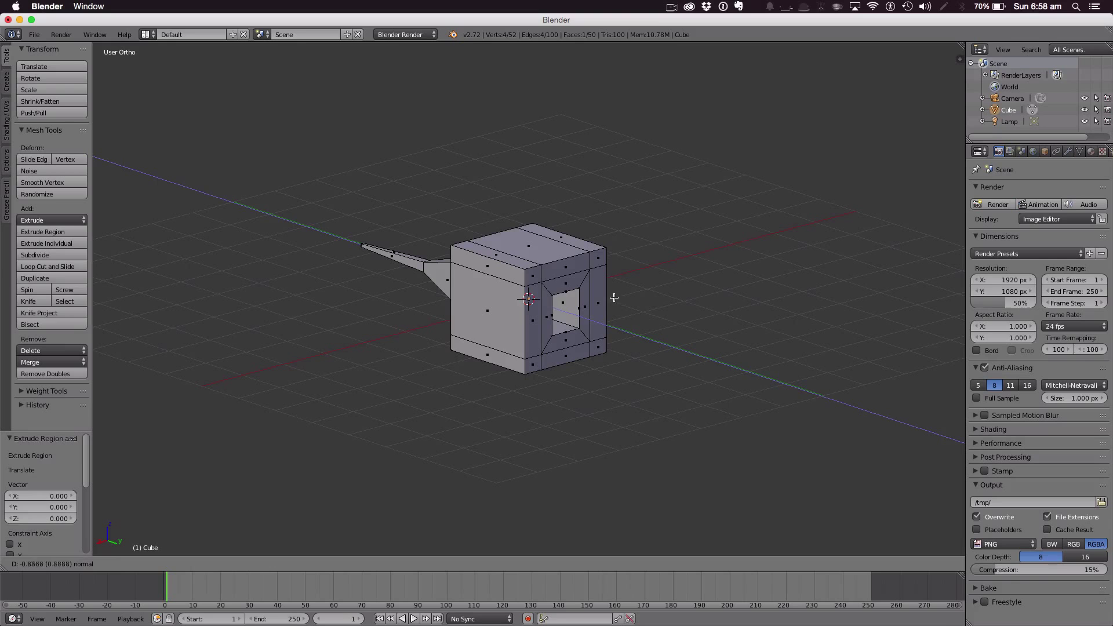
{"action": "left_click", "coordinate": [632, 306]}
{"action": "key", "text": "Tab"}
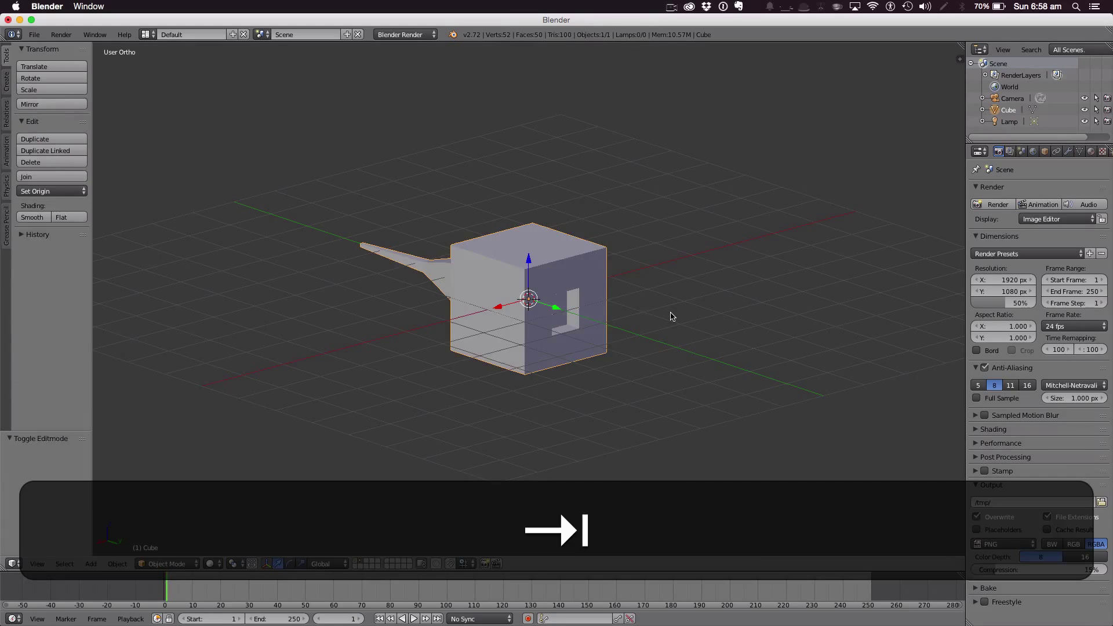
{"action": "mouse_move", "coordinate": [668, 316]}
{"action": "middle_mouse_down"}
{"action": "mouse_move", "coordinate": [589, 293]}
{"action": "mouse_move", "coordinate": [462, 290]}
{"action": "mouse_move", "coordinate": [430, 320]}
{"action": "mouse_move", "coordinate": [432, 342]}
{"action": "mouse_move", "coordinate": [474, 364]}
{"action": "mouse_move", "coordinate": [682, 301]}
{"action": "middle_mouse_up"}
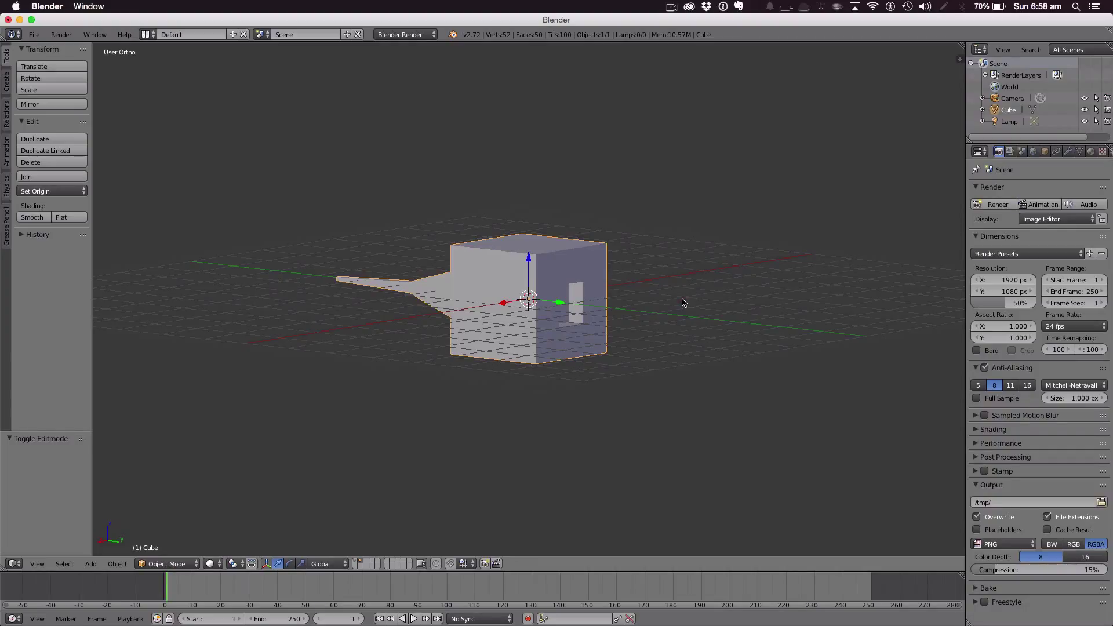
{"action": "middle_click_drag", "start_coordinate": [683, 302], "coordinate": [685, 303]}
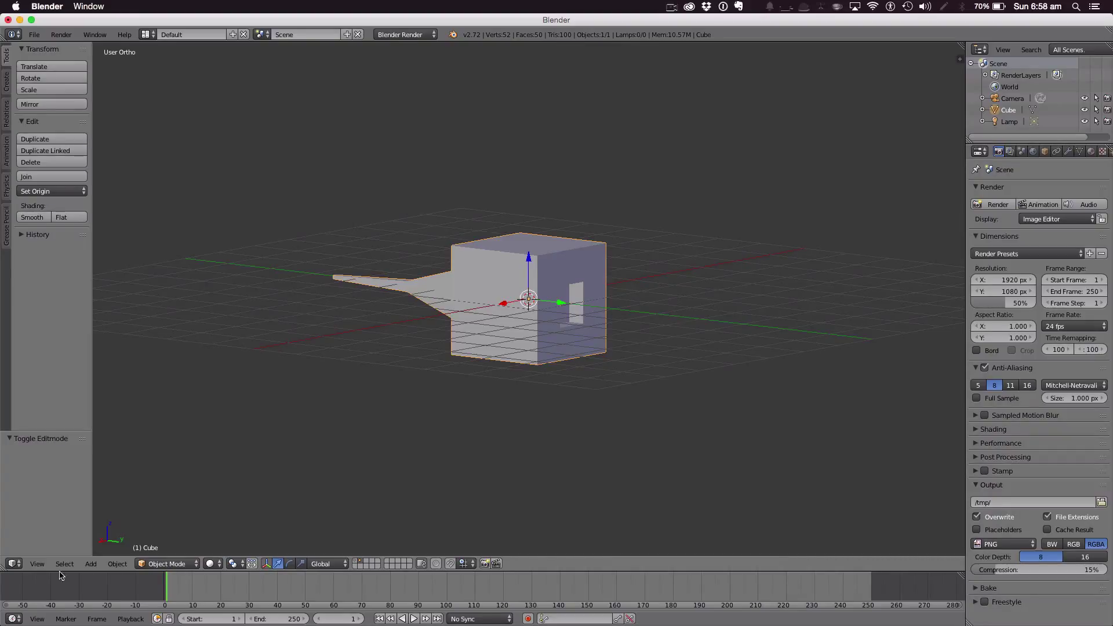
{"action": "left_click", "coordinate": [37, 564]}
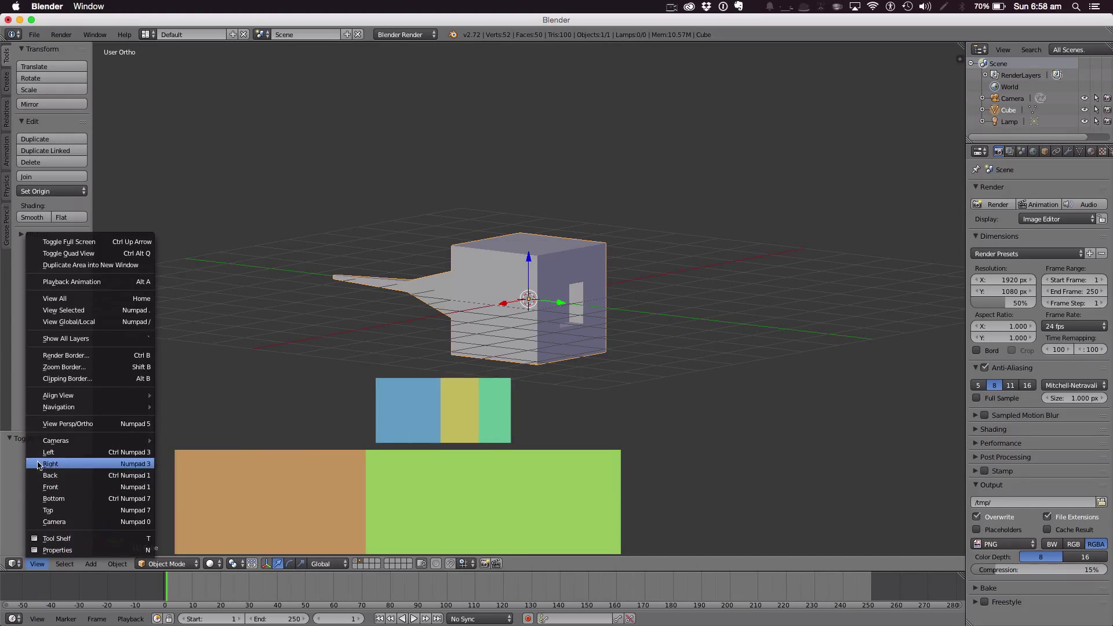
{"action": "key", "text": "Escape"}
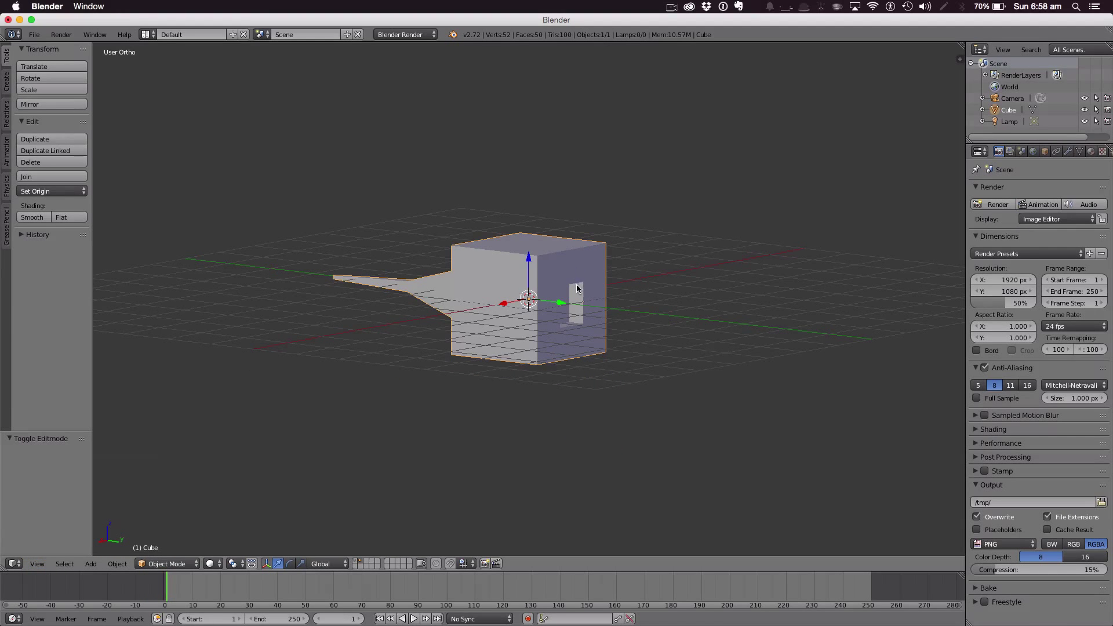
Switch to perspective view and place the 3D cursor on the grid.
{"action": "middle_click_drag", "start_coordinate": [679, 306], "coordinate": [767, 332]}
{"action": "key", "text": "5"}
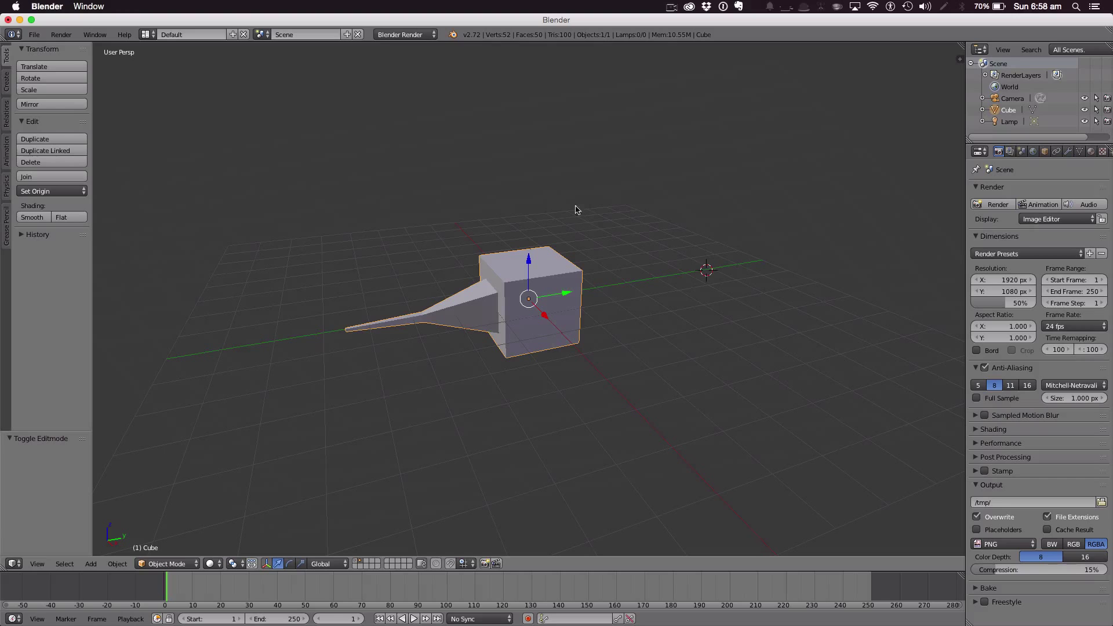
{"action": "left_click", "coordinate": [403, 409]}
{"action": "left_click", "coordinate": [727, 442]}
{"action": "left_click", "coordinate": [741, 345]}
Set the 3D cursor location to X 0, Y 0, Z 0 in the properties sidebar.
{"action": "key", "text": "n"}
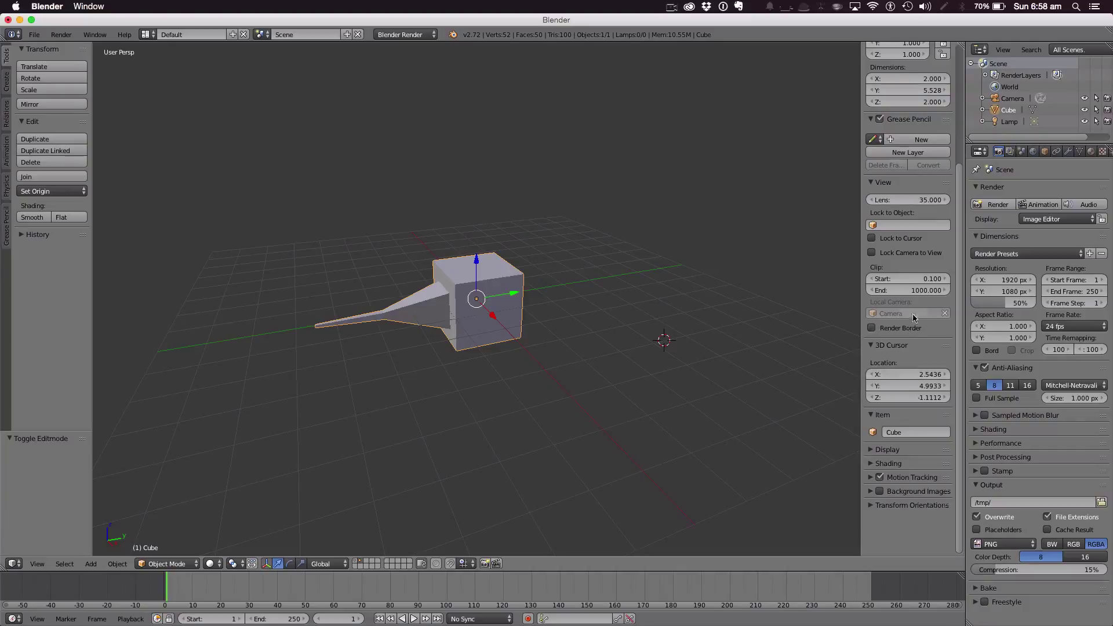
{"action": "left_click", "coordinate": [915, 375]}
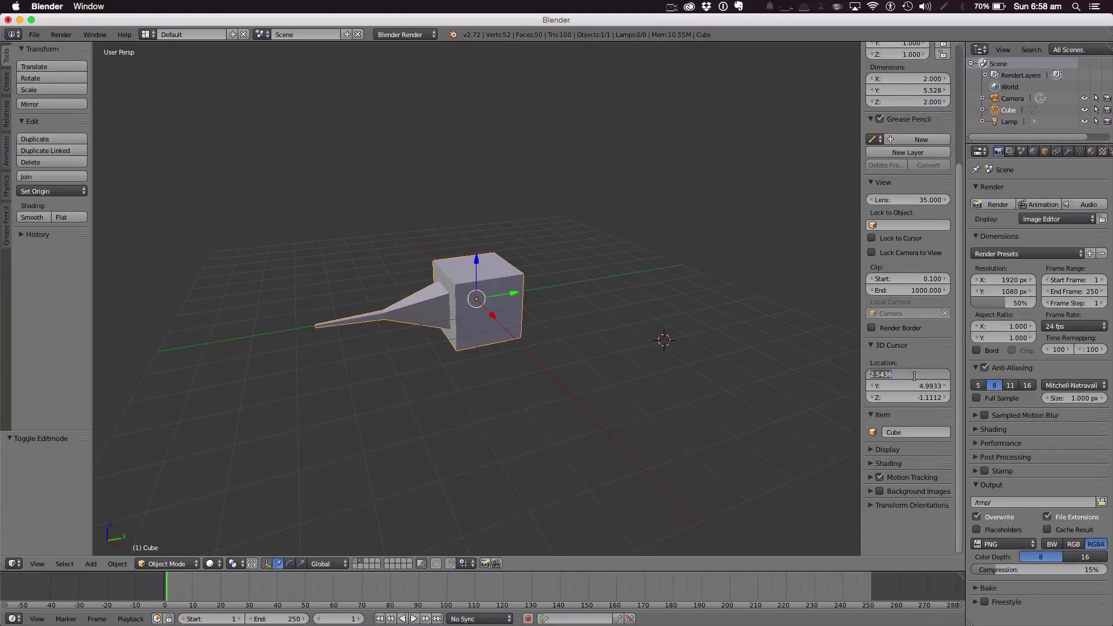
{"action": "type", "text": "0"}
{"action": "key", "text": "Tab"}
{"action": "type", "text": "0"}
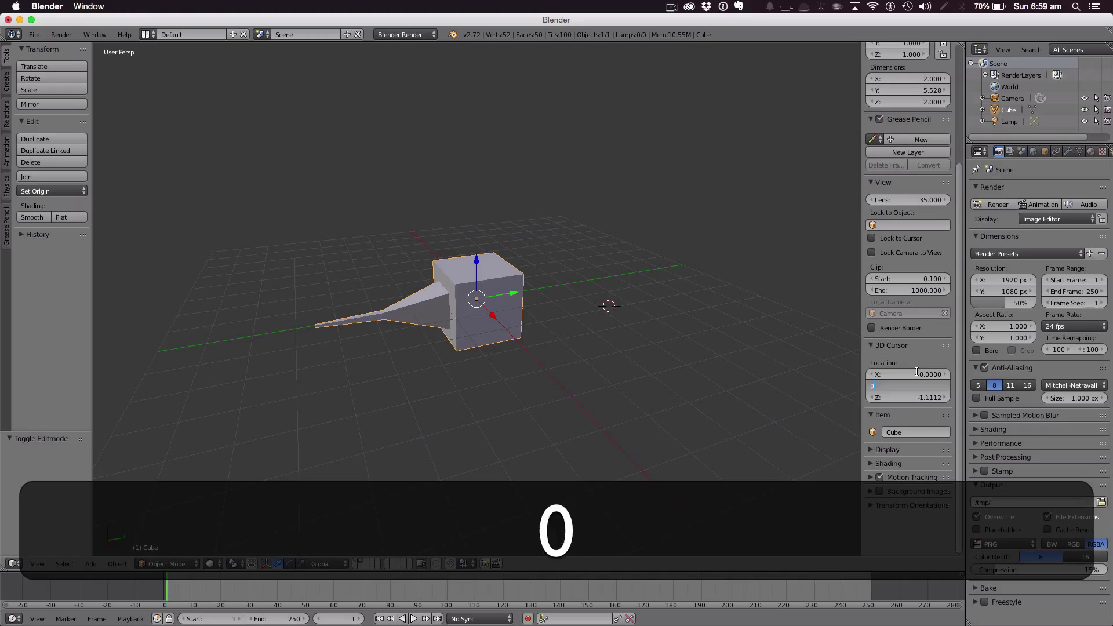
{"action": "key", "text": "Tab"}
{"action": "type", "text": "0"}
{"action": "key", "text": "Return"}
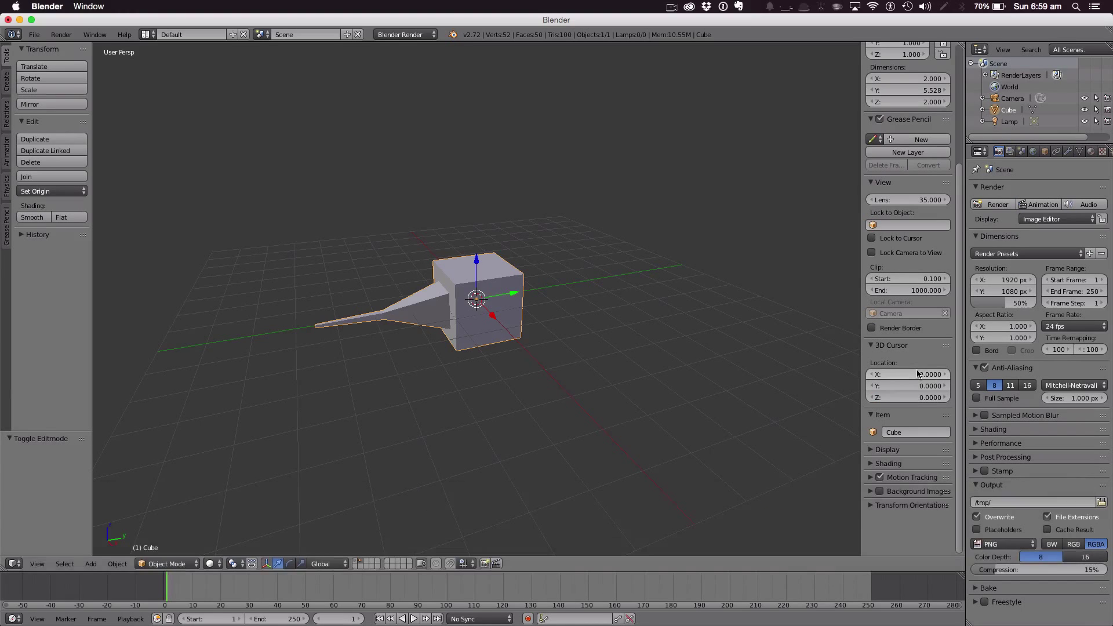
{"action": "scroll", "coordinate": [928, 302], "scroll_direction": "up", "scroll_amount": 6}
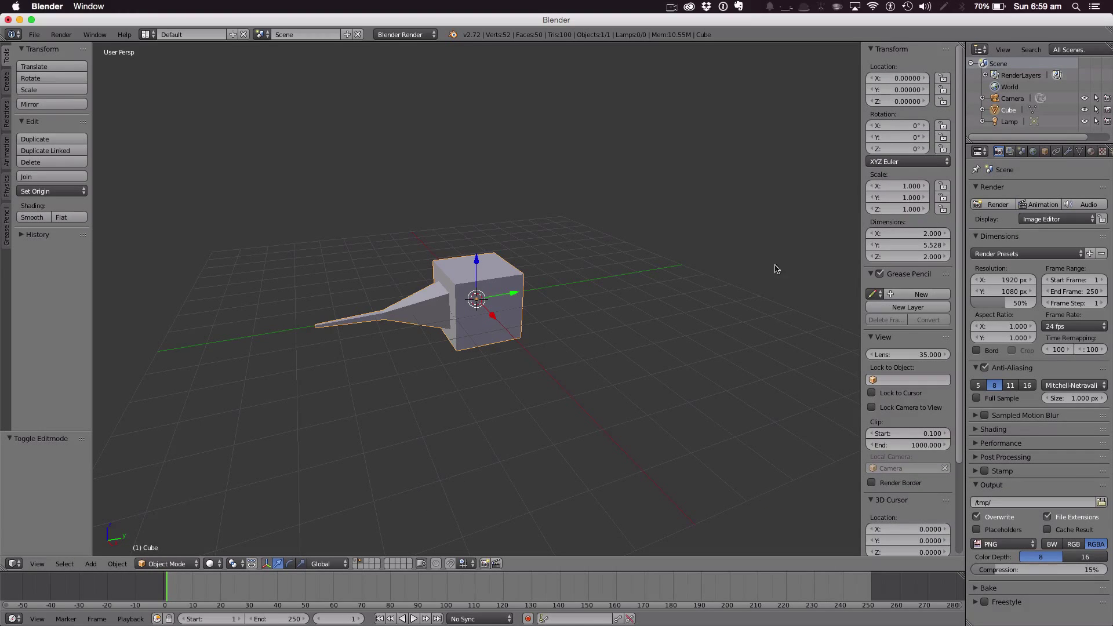
Hide the properties sidebar and the Tool Shelf, then bring Blender back into focus.
{"action": "key", "text": "n"}
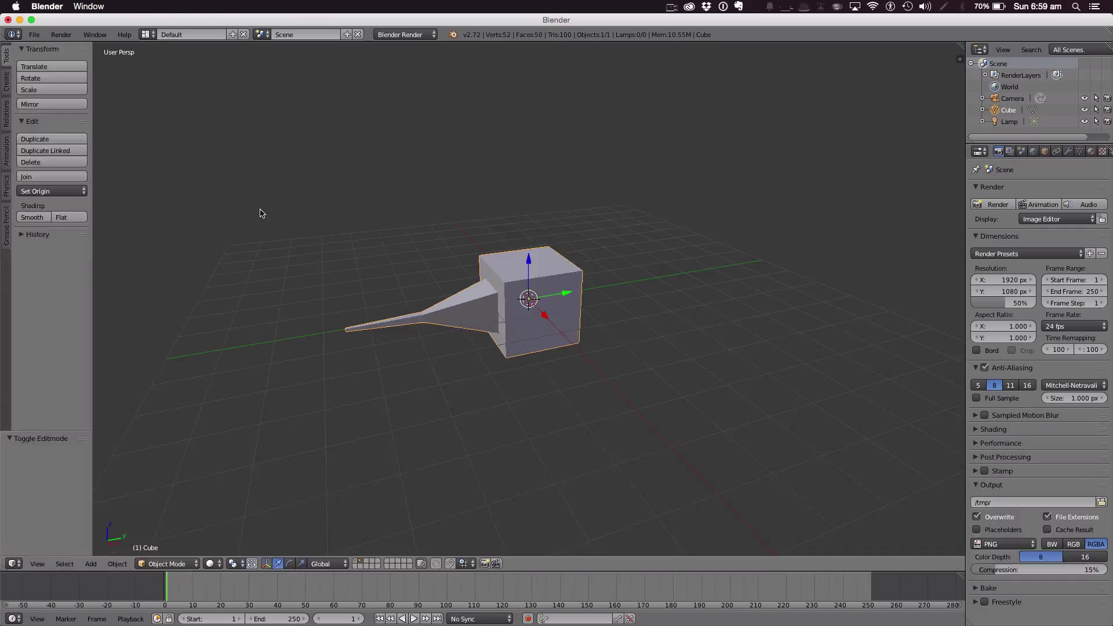
{"action": "key", "text": "t"}
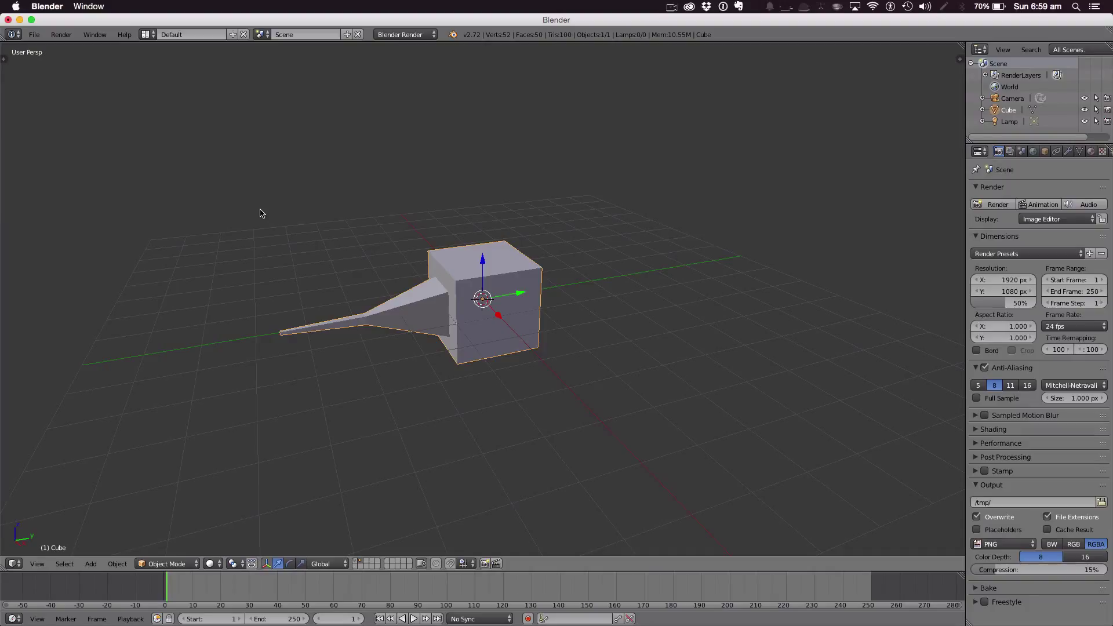
{"action": "key", "text": "super+Tab"}
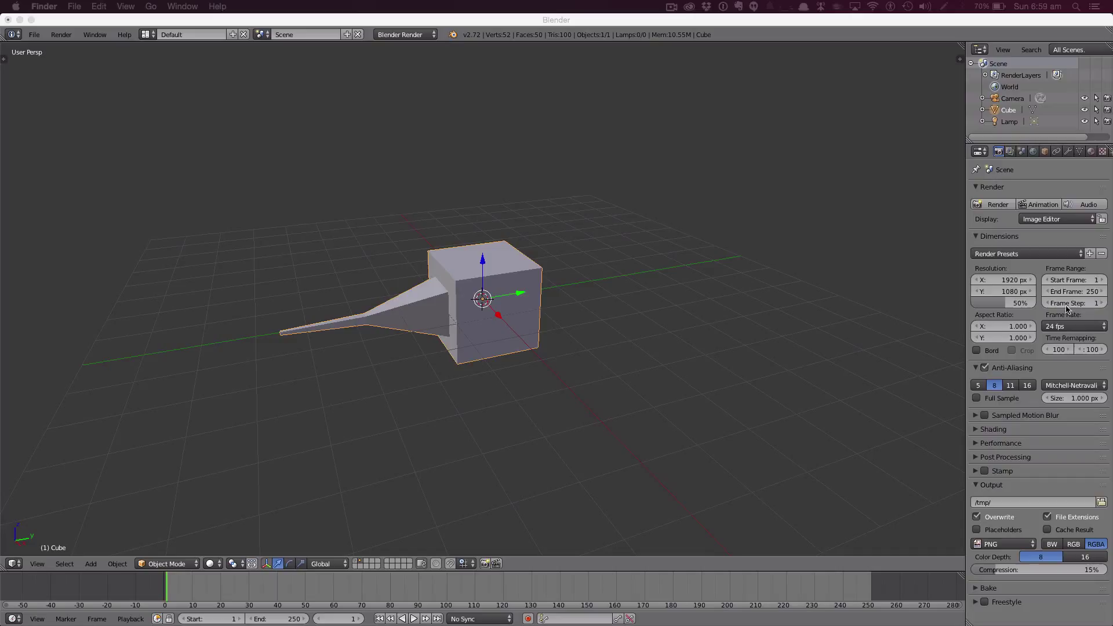
{"action": "left_click", "coordinate": [862, 35]}
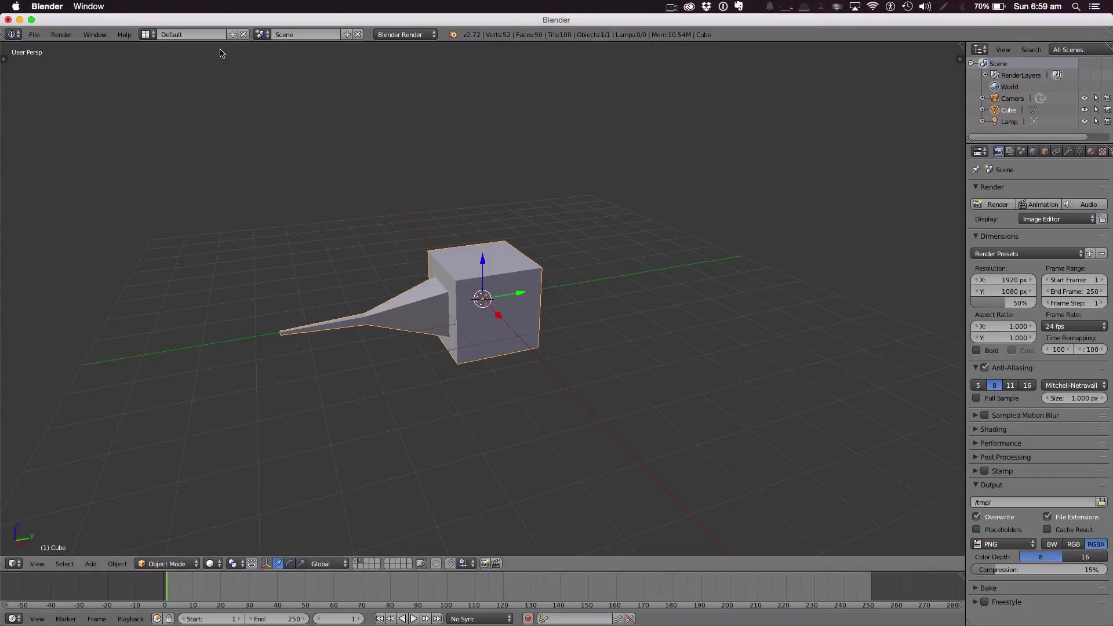